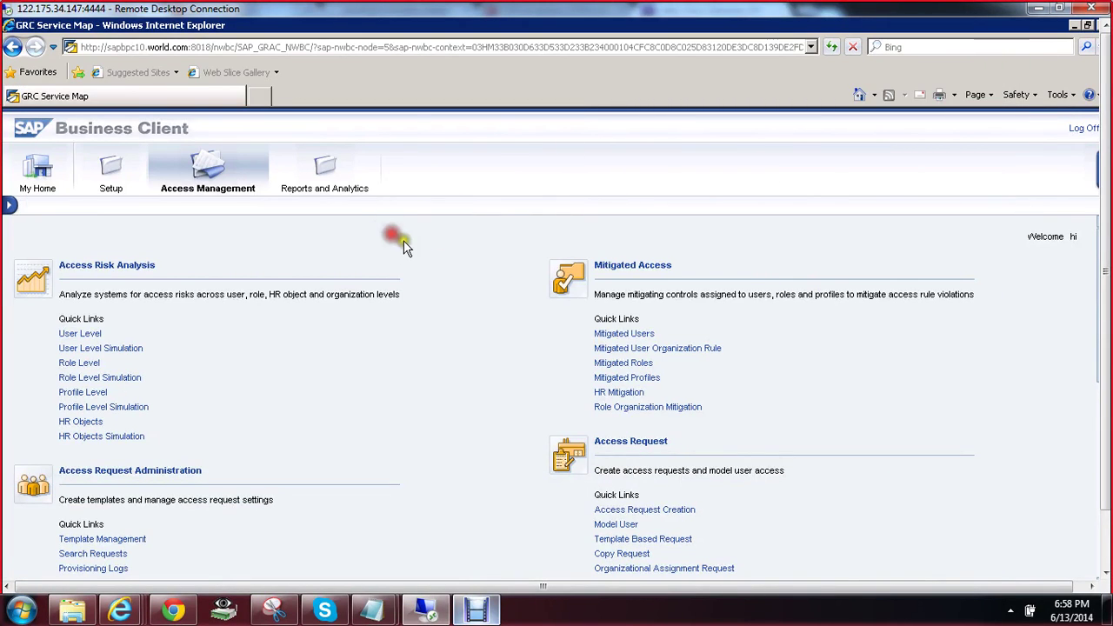
Step: Open a user-level risk analysis and set its system to JAINY455
{"action": "left_click", "coordinate": [67, 334]}
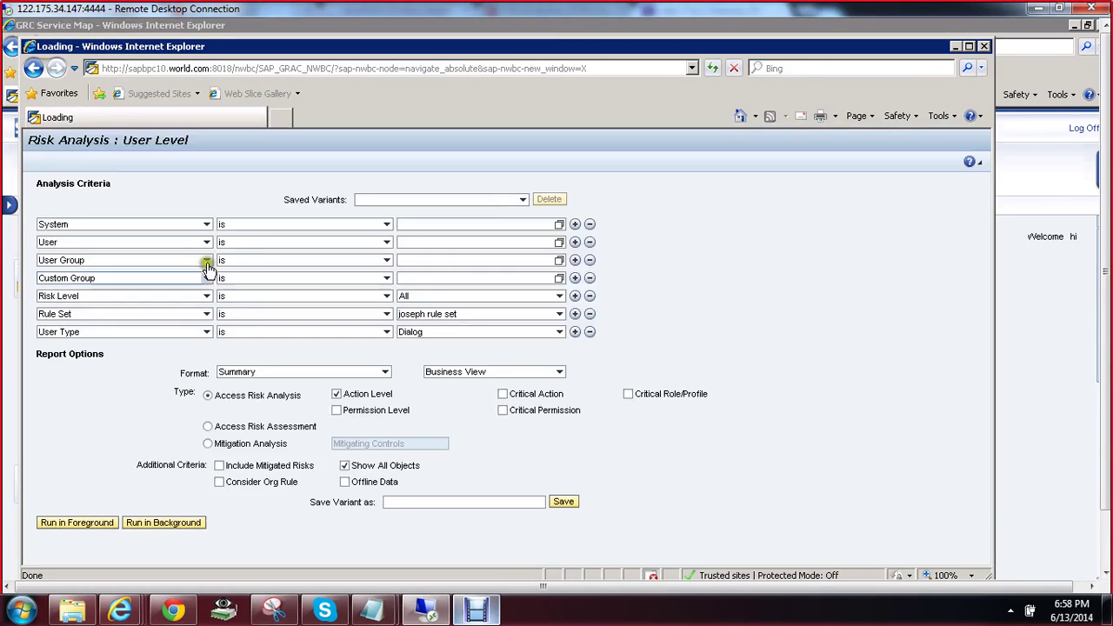
{"action": "left_click", "coordinate": [983, 46]}
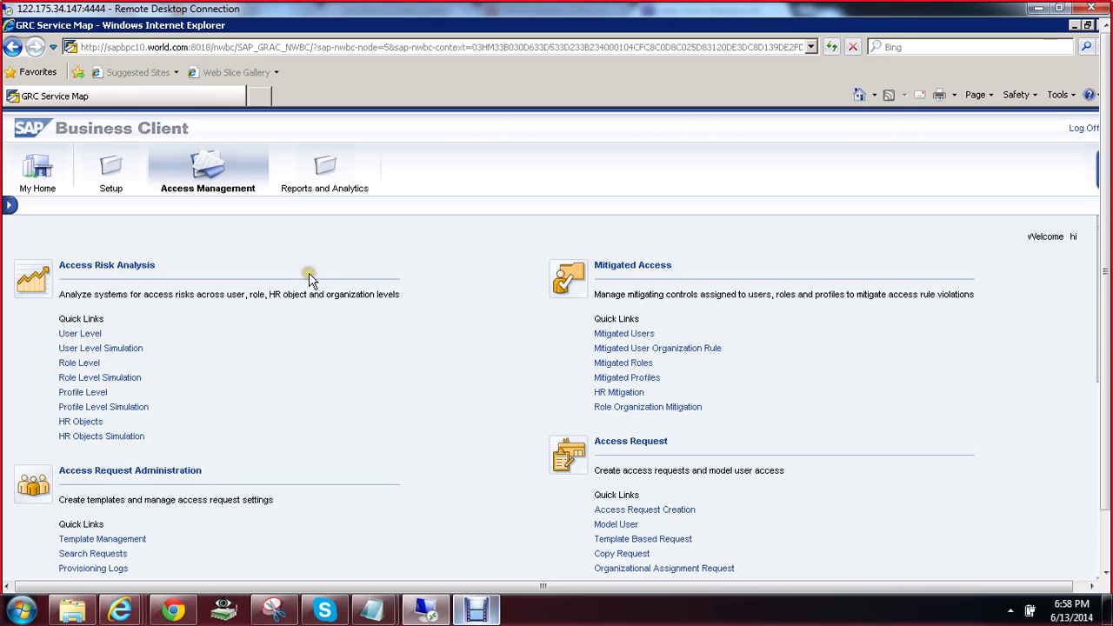
{"action": "left_click", "coordinate": [85, 333]}
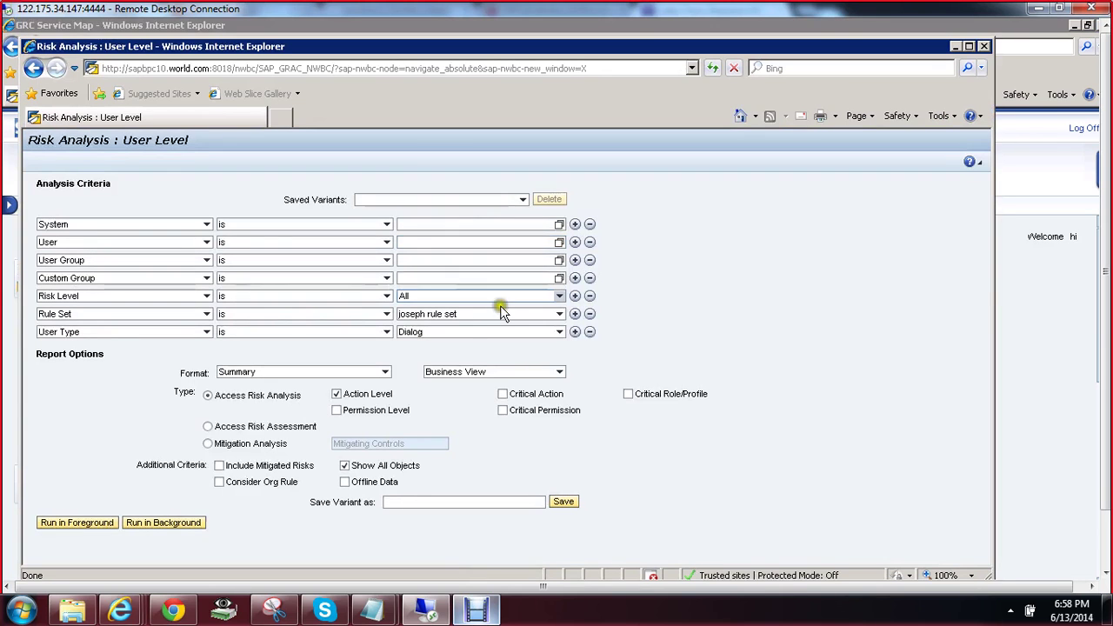
{"action": "left_click", "coordinate": [558, 225]}
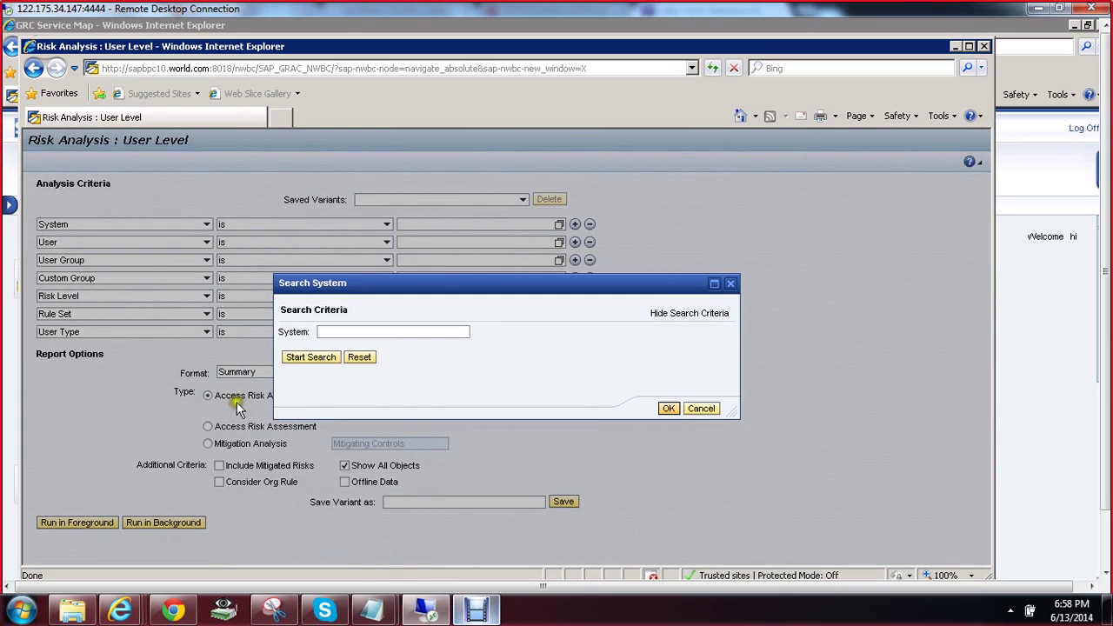
{"action": "left_click", "coordinate": [310, 364]}
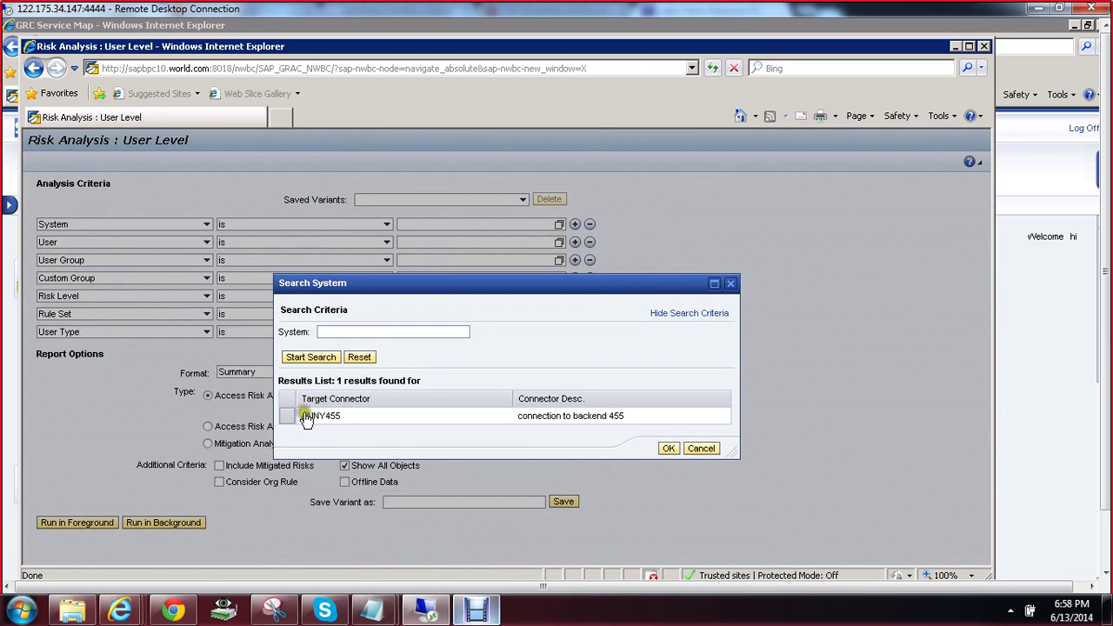
{"action": "left_click", "coordinate": [306, 416]}
{"action": "left_click", "coordinate": [667, 448]}
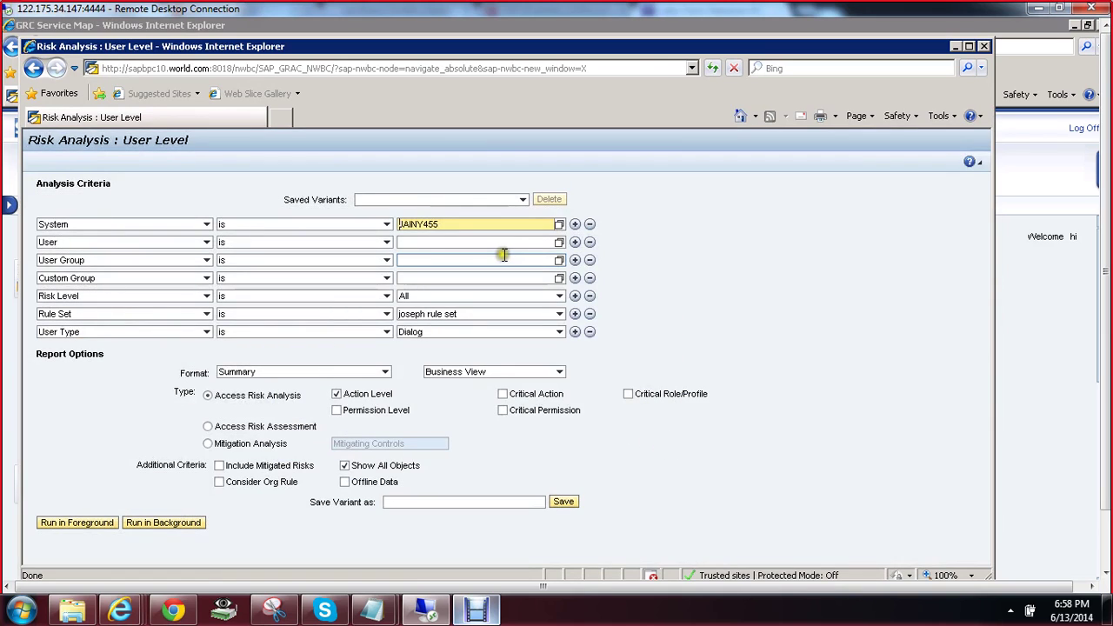
Step: Search for users and pick the single found user as the user criterion
{"action": "left_click", "coordinate": [559, 241]}
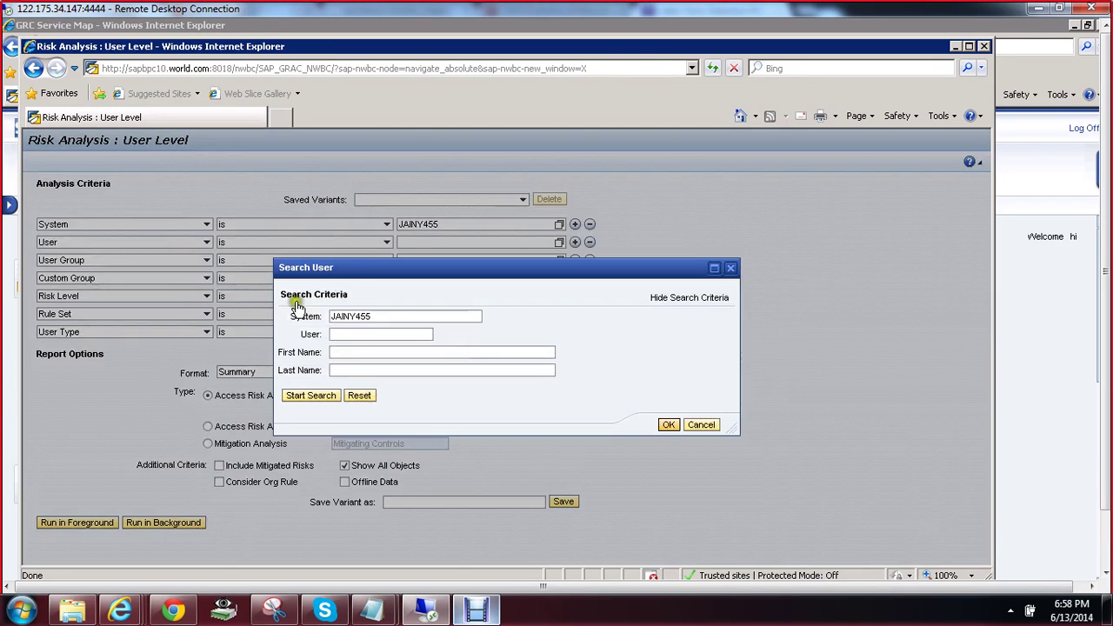
{"action": "left_click", "coordinate": [348, 337]}
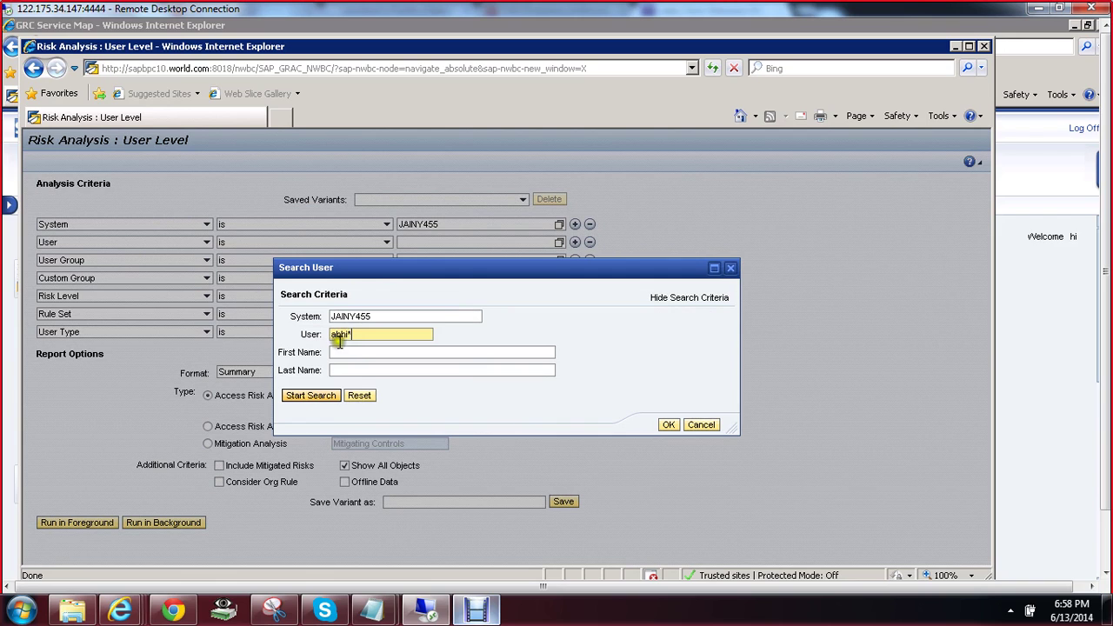
{"action": "left_click", "coordinate": [313, 396]}
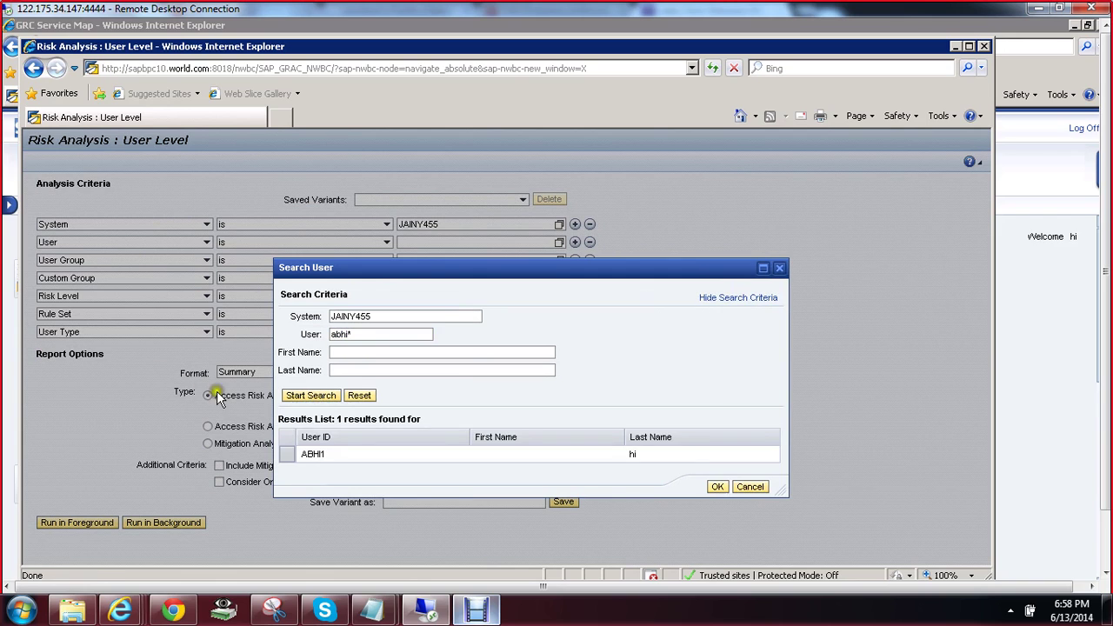
{"action": "double_click", "coordinate": [309, 454]}
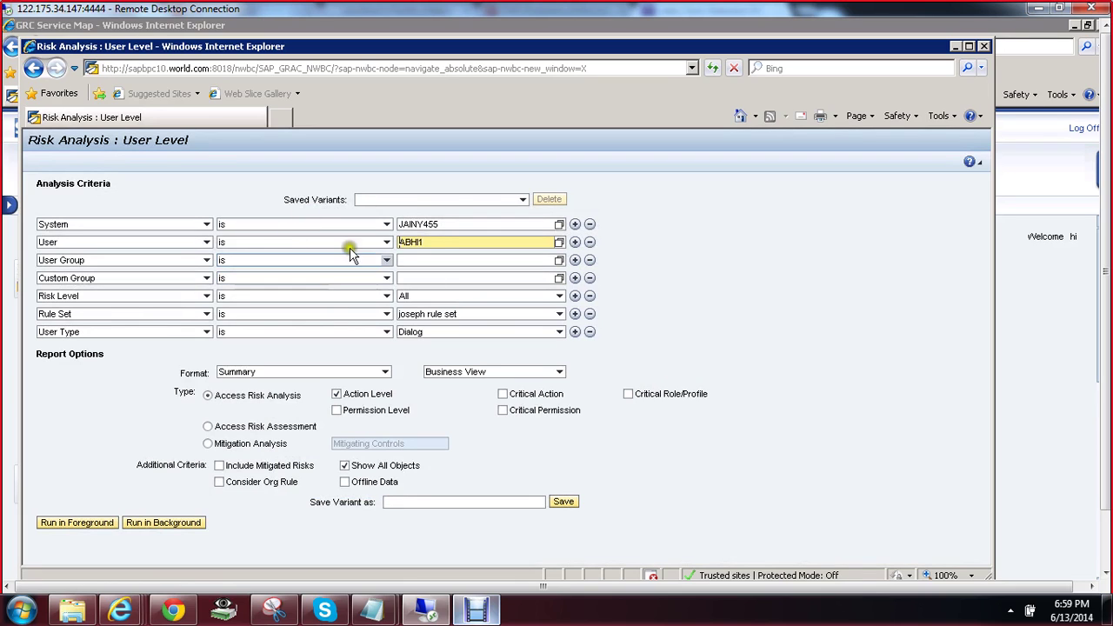
Step: Remove the User Group and Custom Group criteria and leave Risk Level at All
{"action": "left_click", "coordinate": [589, 261]}
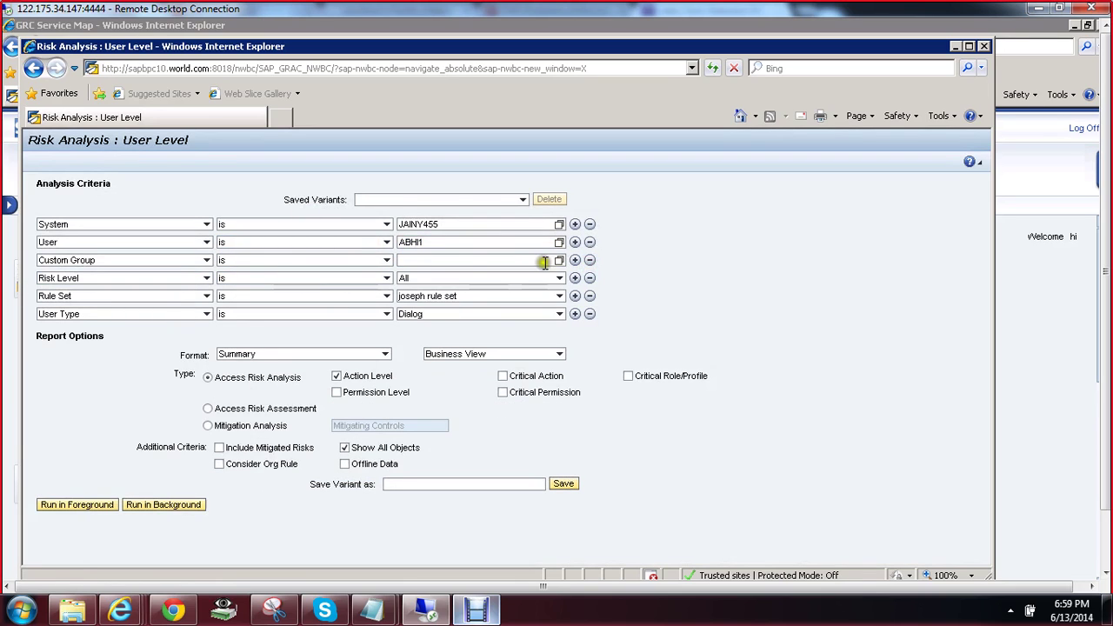
{"action": "left_click", "coordinate": [588, 260]}
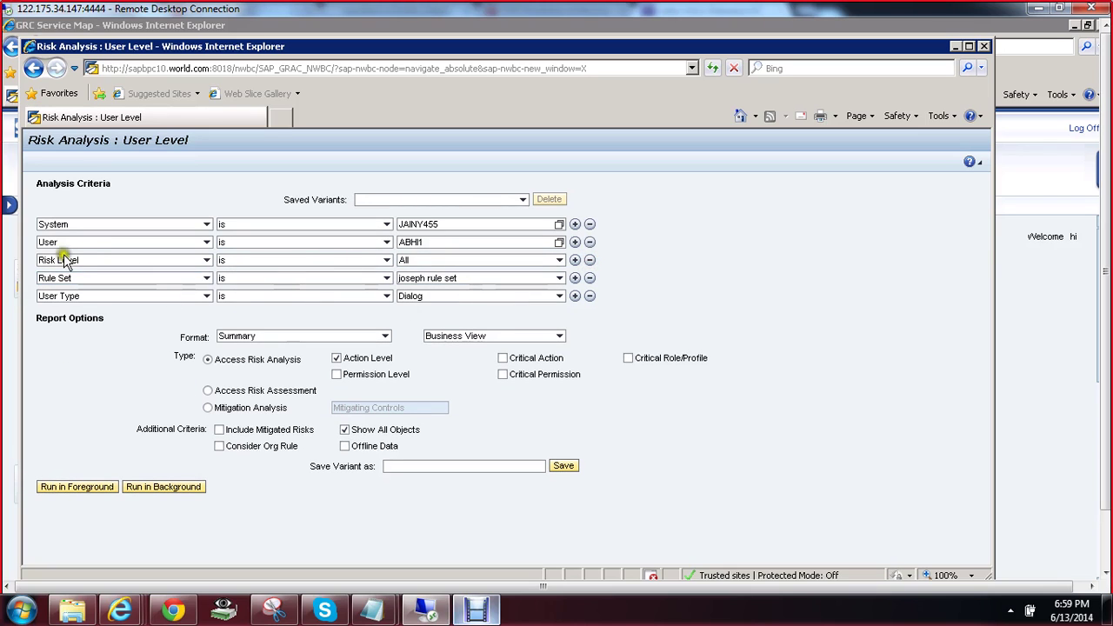
{"action": "left_click", "coordinate": [442, 261]}
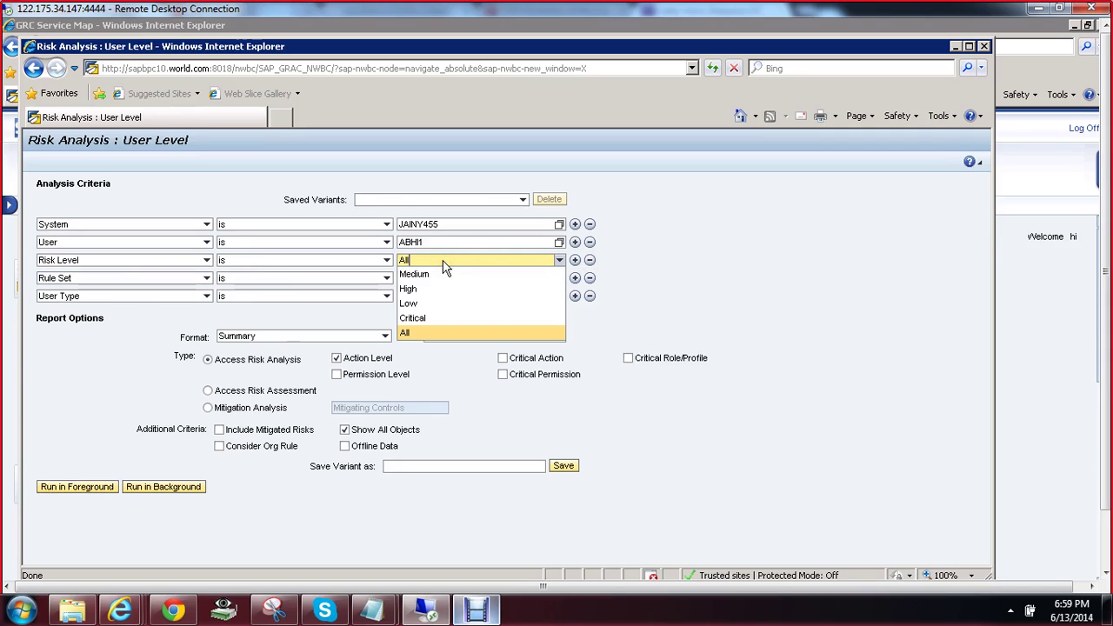
{"action": "left_click", "coordinate": [417, 336]}
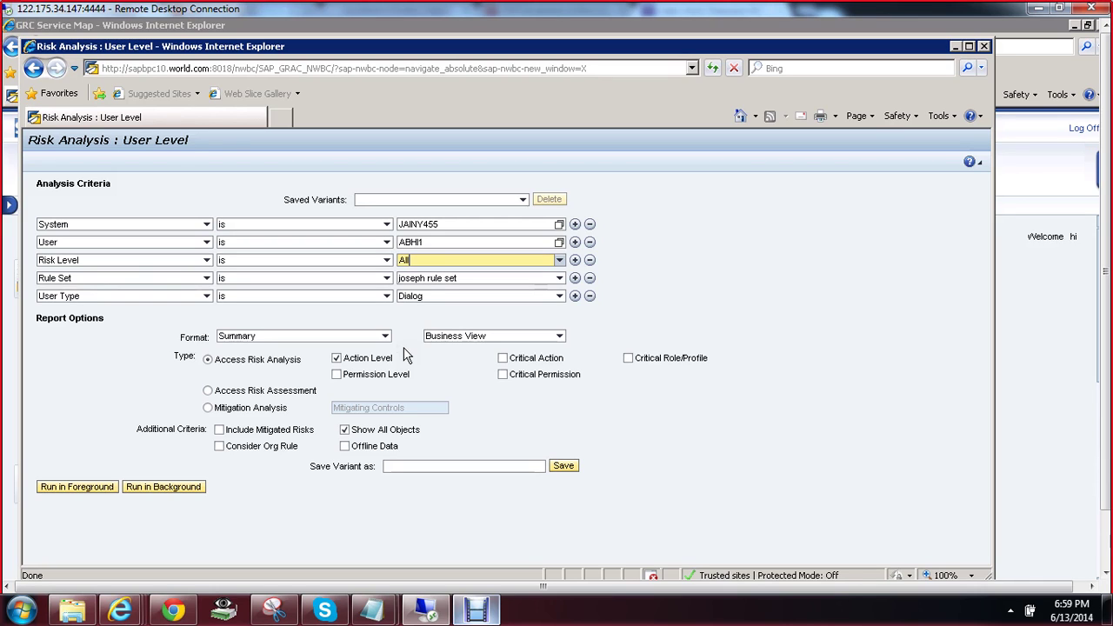
{"action": "left_click", "coordinate": [459, 264]}
{"action": "left_click", "coordinate": [459, 269]}
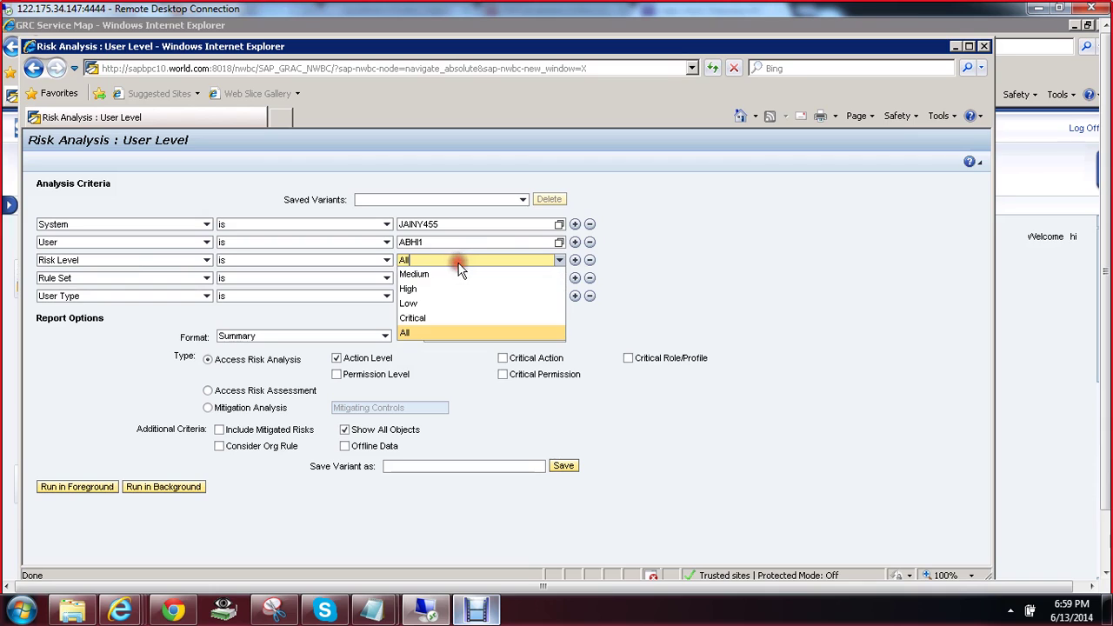
{"action": "left_click", "coordinate": [415, 303]}
{"action": "left_click", "coordinate": [363, 316]}
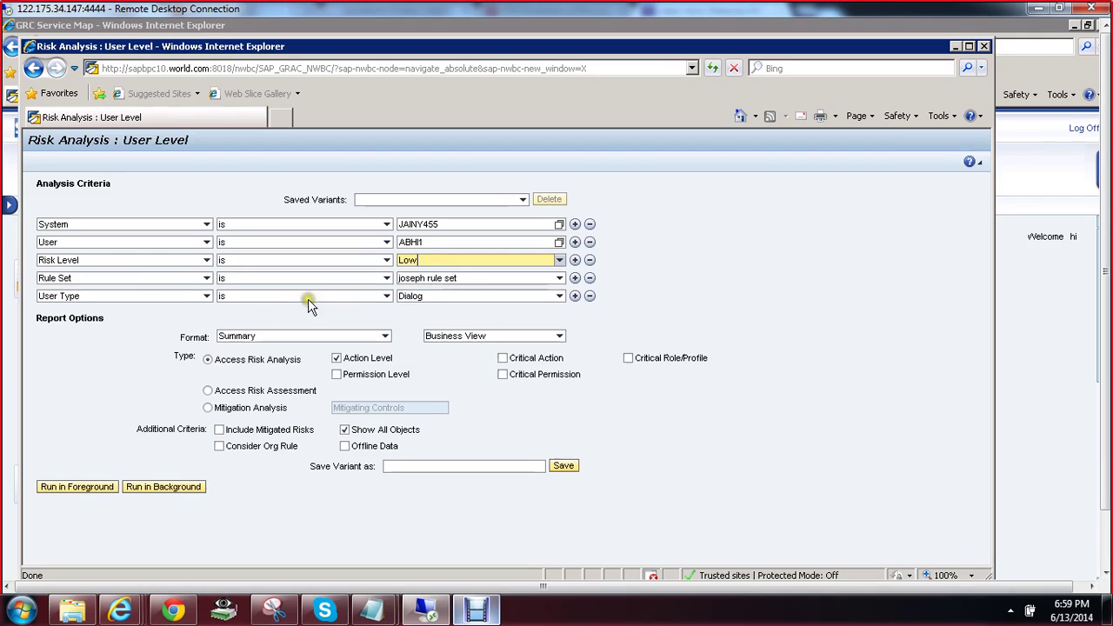
{"action": "left_click", "coordinate": [435, 261]}
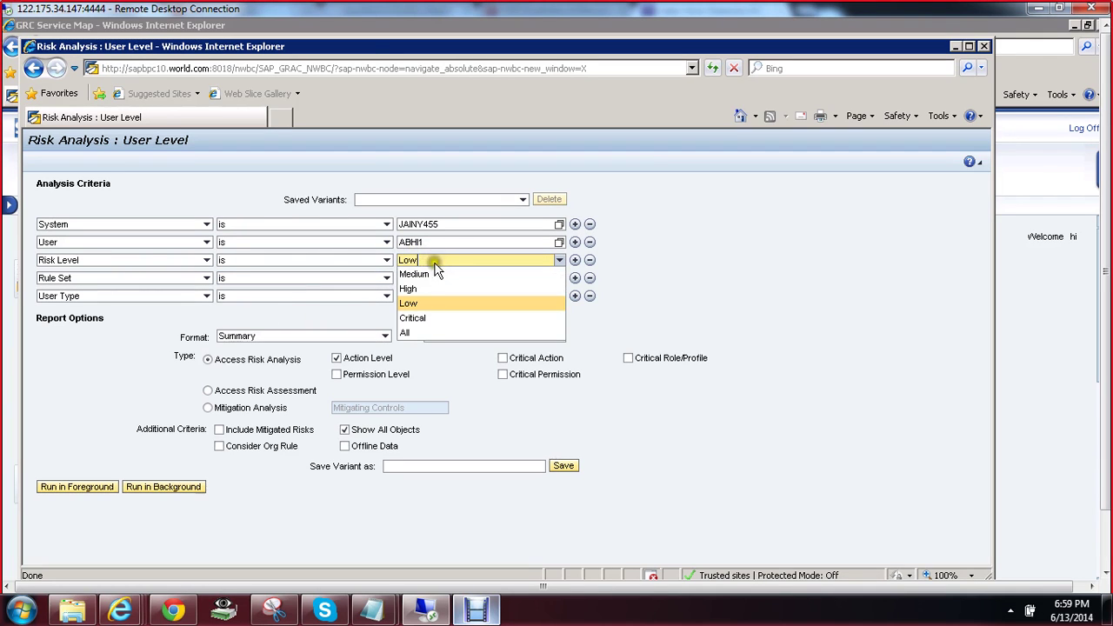
{"action": "left_click", "coordinate": [425, 331]}
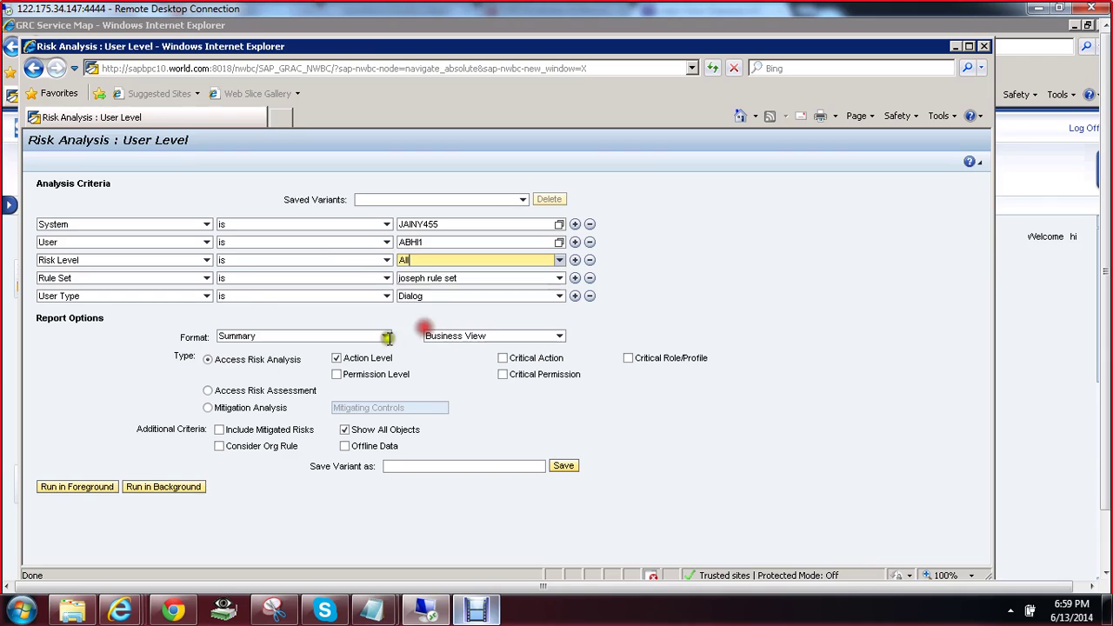
Step: Choose test ruelset 1 as the rule set
{"action": "left_click", "coordinate": [446, 278]}
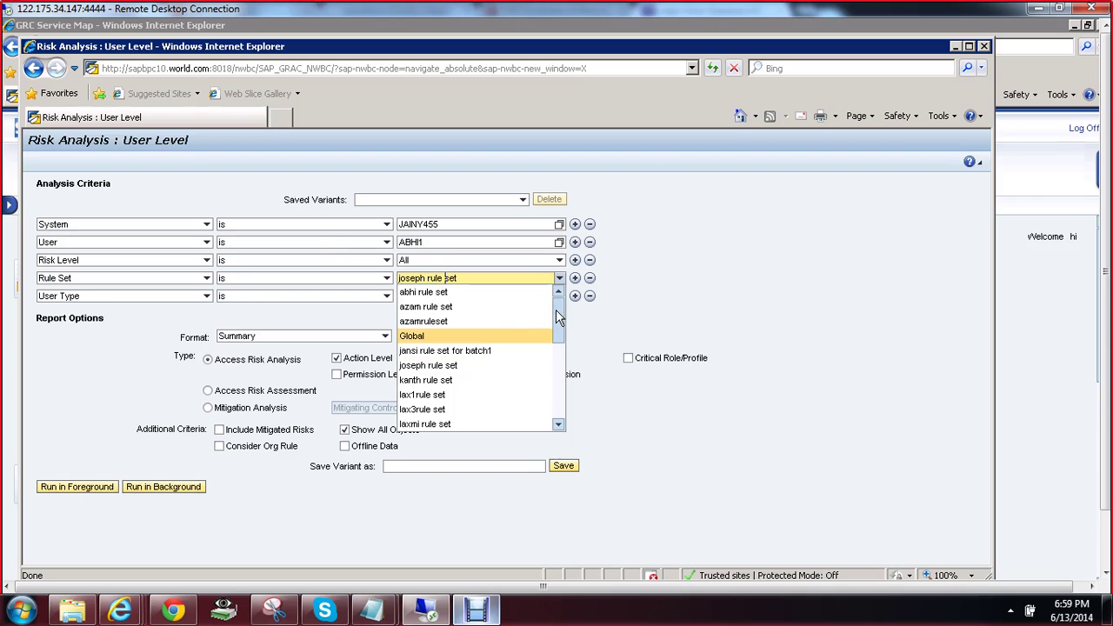
{"action": "left_click_drag", "start_coordinate": [555, 309], "coordinate": [558, 400]}
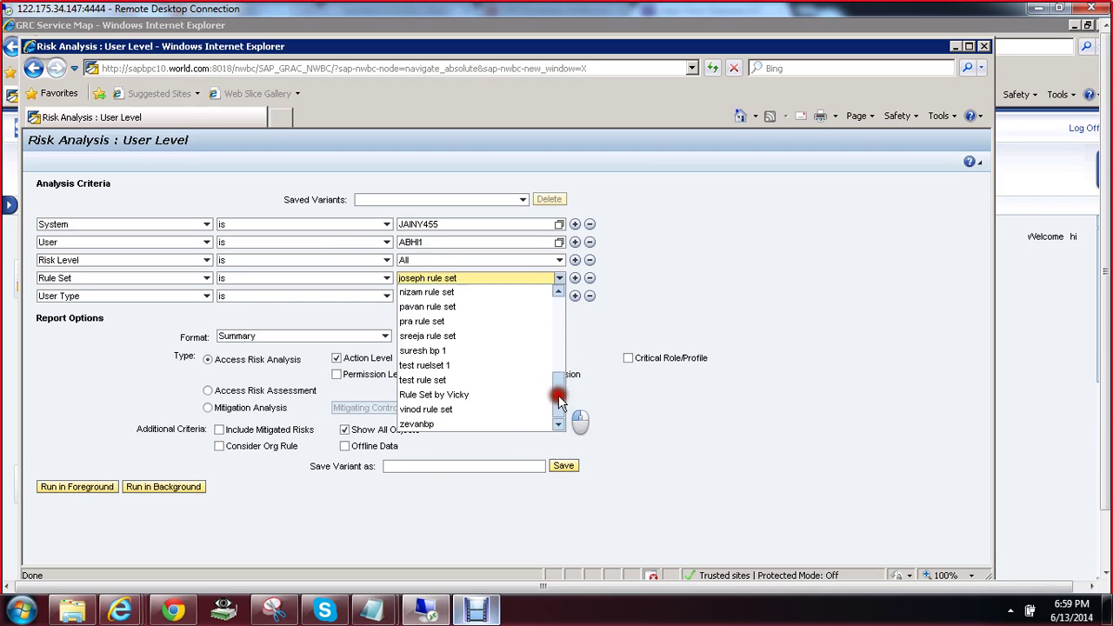
{"action": "left_click", "coordinate": [422, 365]}
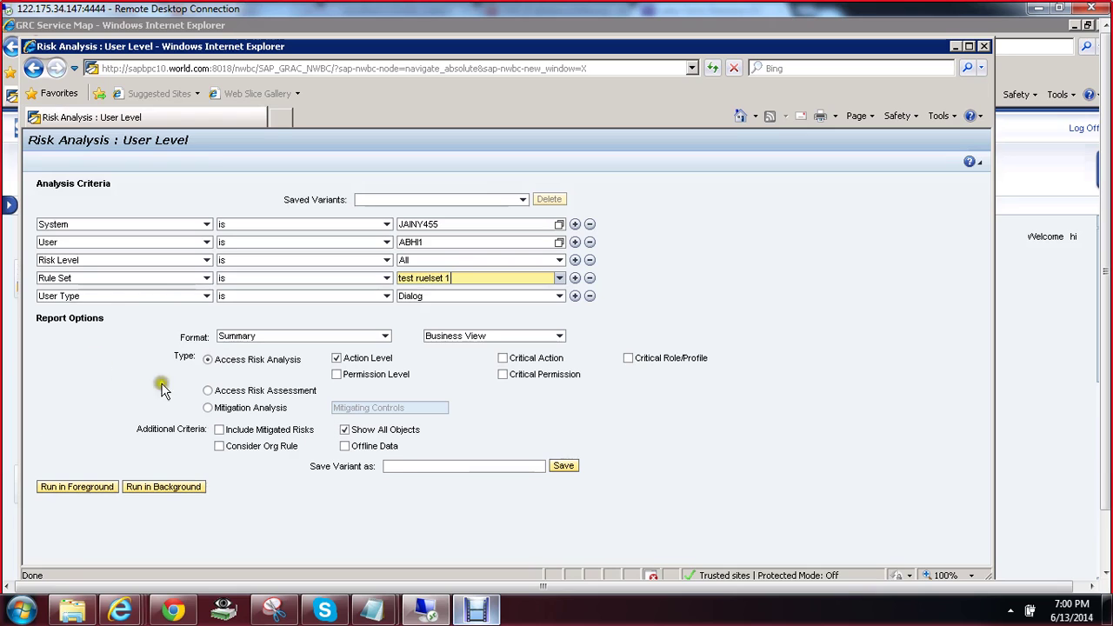
Step: Run the analysis in the foreground, showing two medium-risk TEST1RIS findings for PFCG and SU01
{"action": "left_click", "coordinate": [56, 487]}
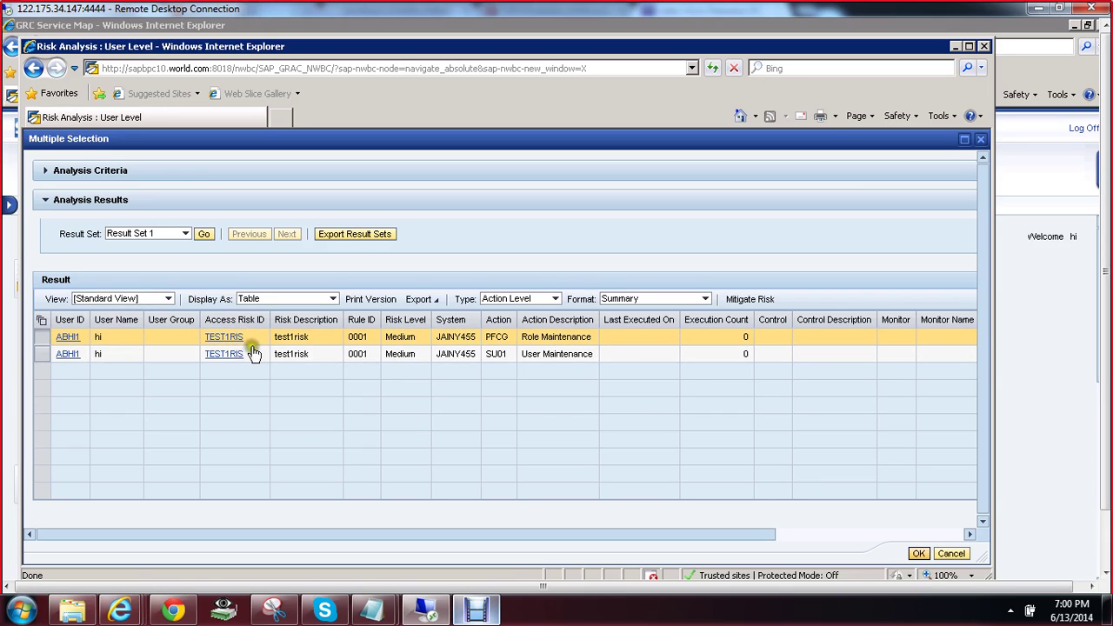
{"action": "left_click", "coordinate": [232, 420]}
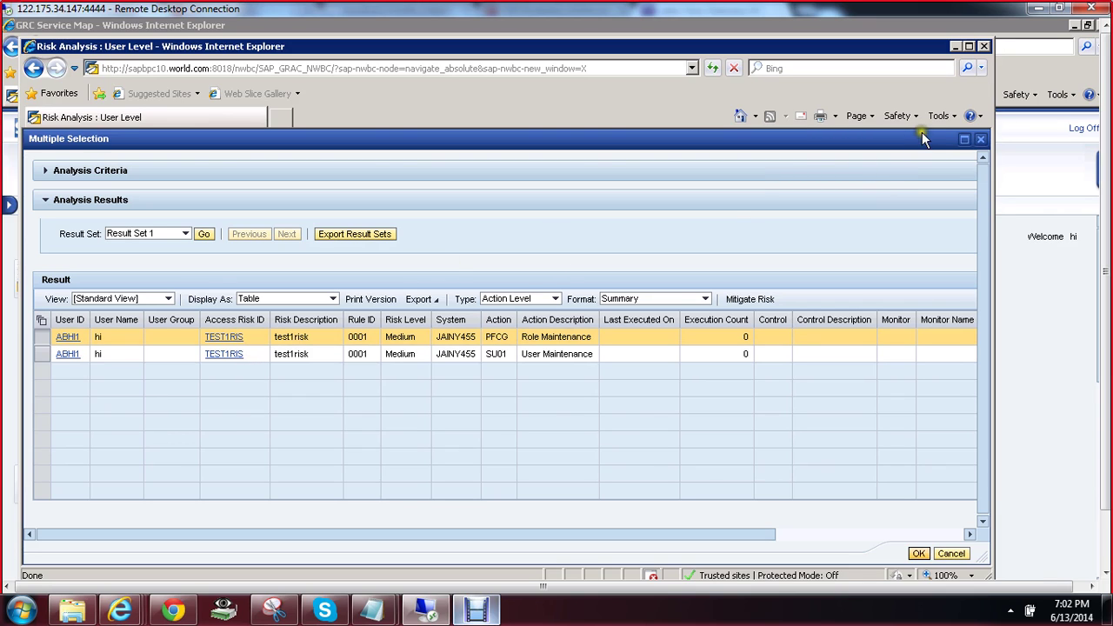
Step: Close the user-level results, start a role-level analysis and set system JAINY455
{"action": "left_click", "coordinate": [985, 46]}
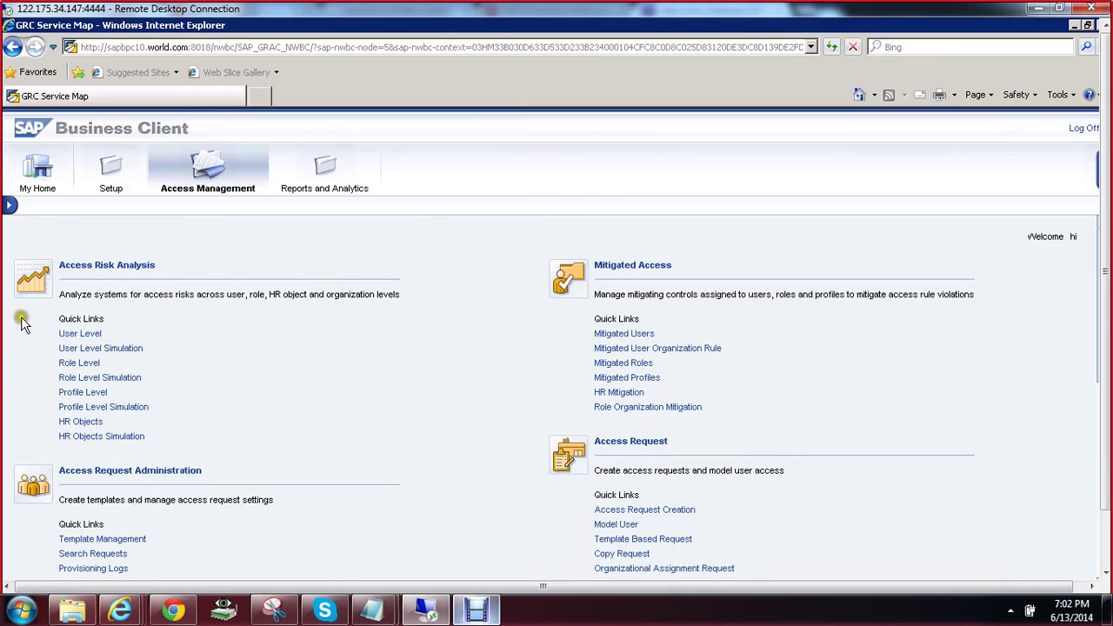
{"action": "left_click", "coordinate": [79, 362]}
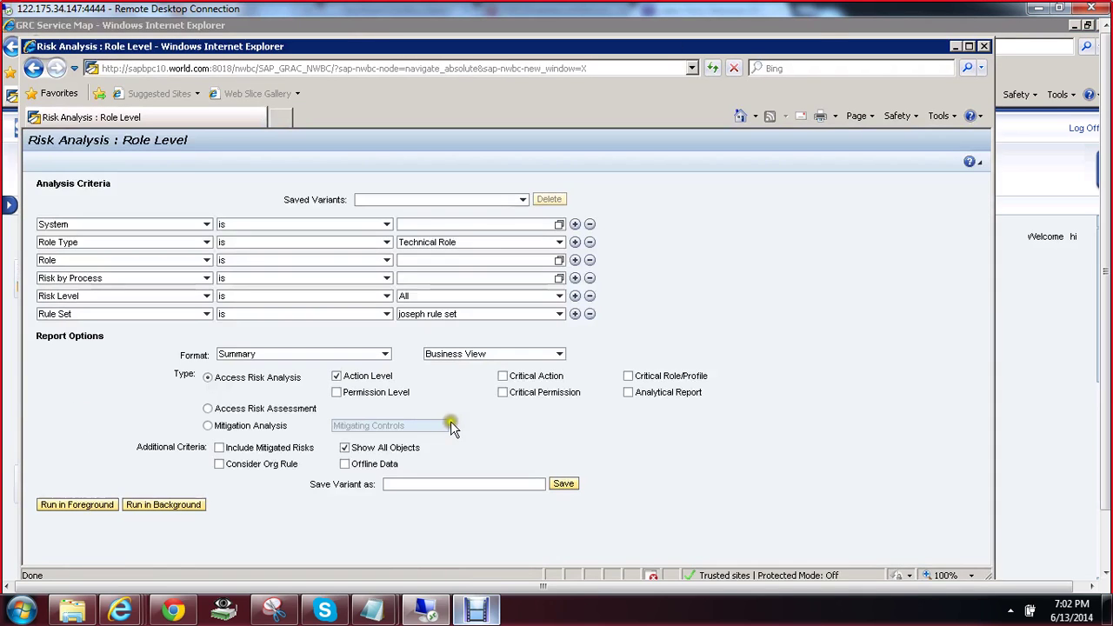
{"action": "left_click", "coordinate": [559, 225]}
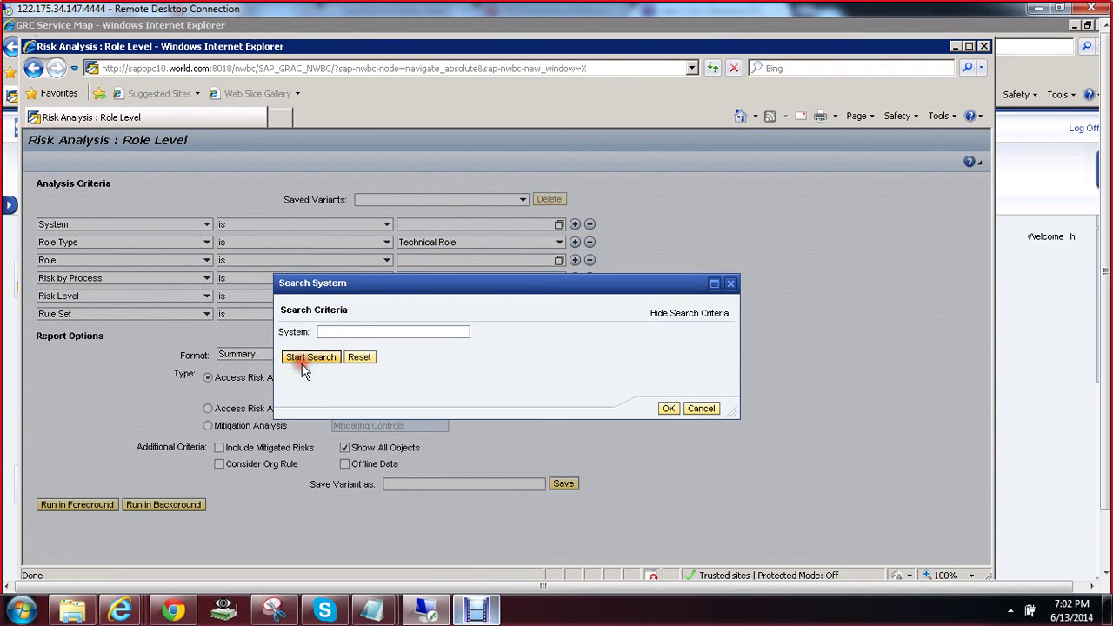
{"action": "left_click", "coordinate": [313, 358]}
{"action": "double_click", "coordinate": [339, 417]}
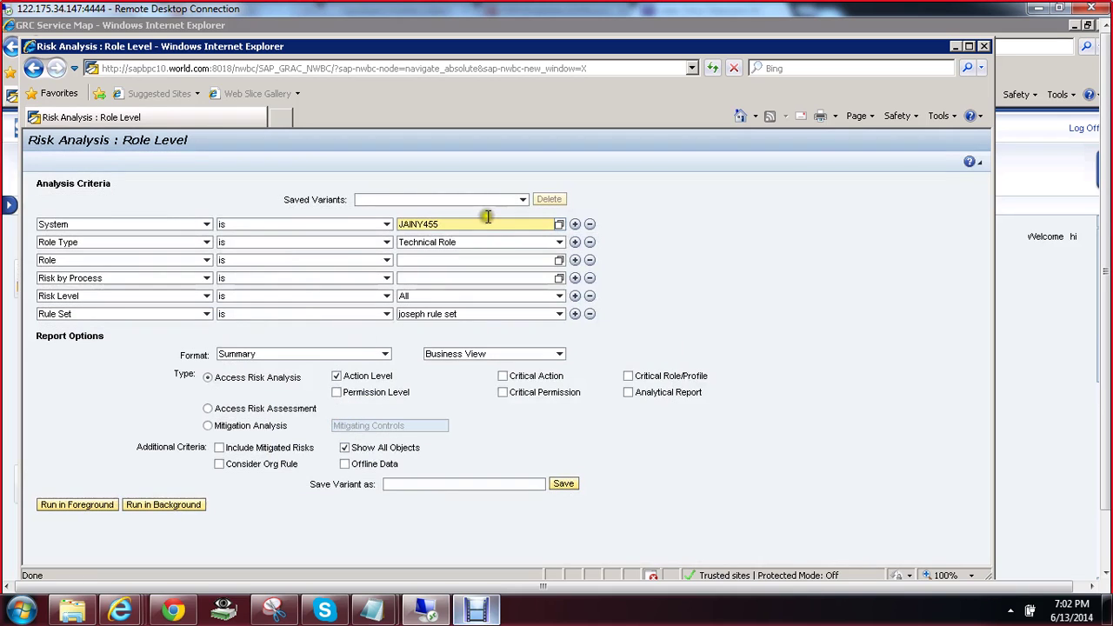
{"action": "left_click", "coordinate": [558, 260]}
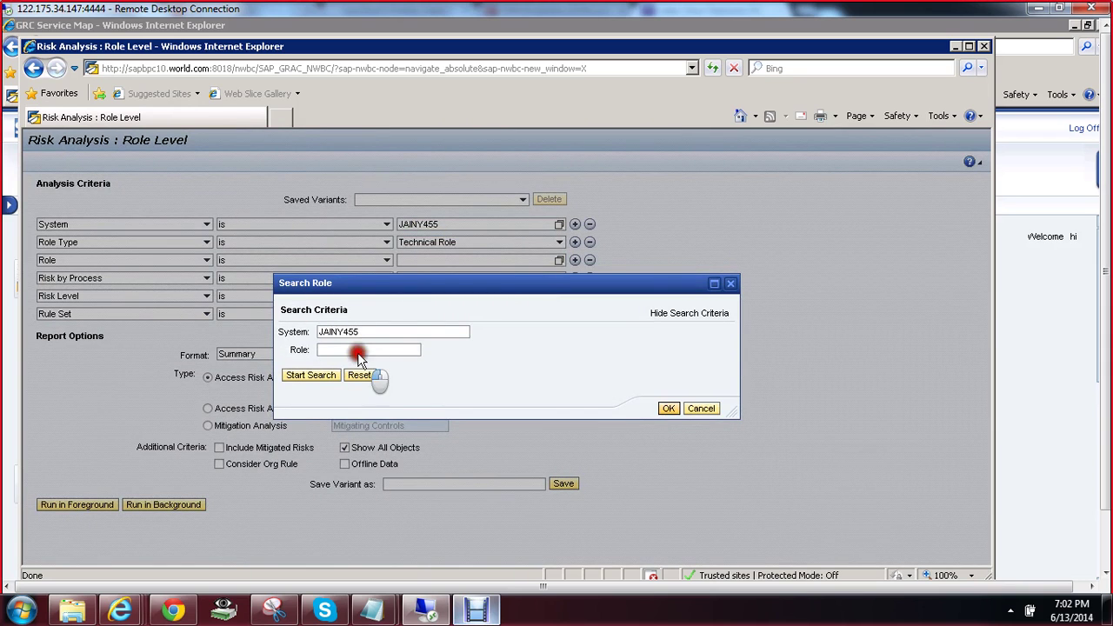
Step: Search roles matching zabh* and set ZABHI1 as the role criterion
{"action": "left_click", "coordinate": [360, 355]}
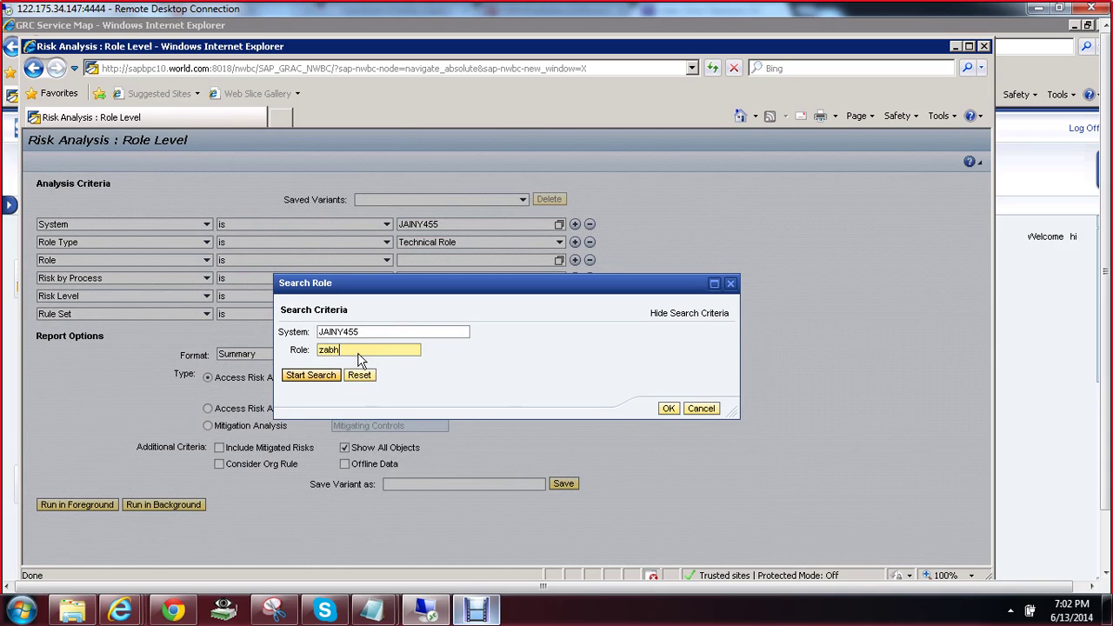
{"action": "key", "text": "Return"}
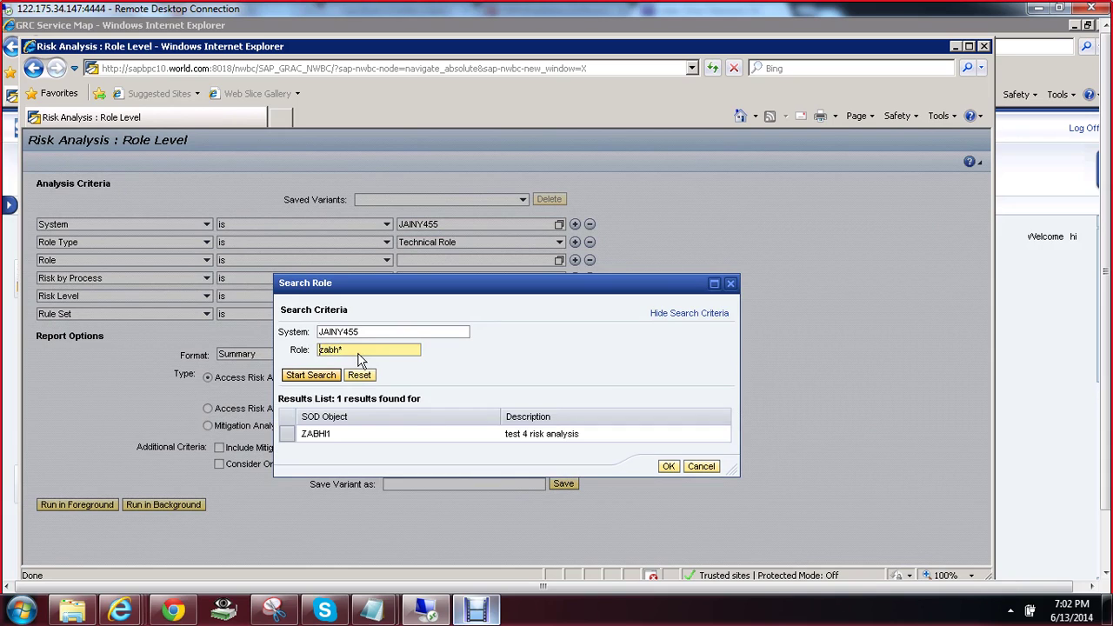
{"action": "left_click", "coordinate": [339, 437]}
{"action": "left_click", "coordinate": [668, 465]}
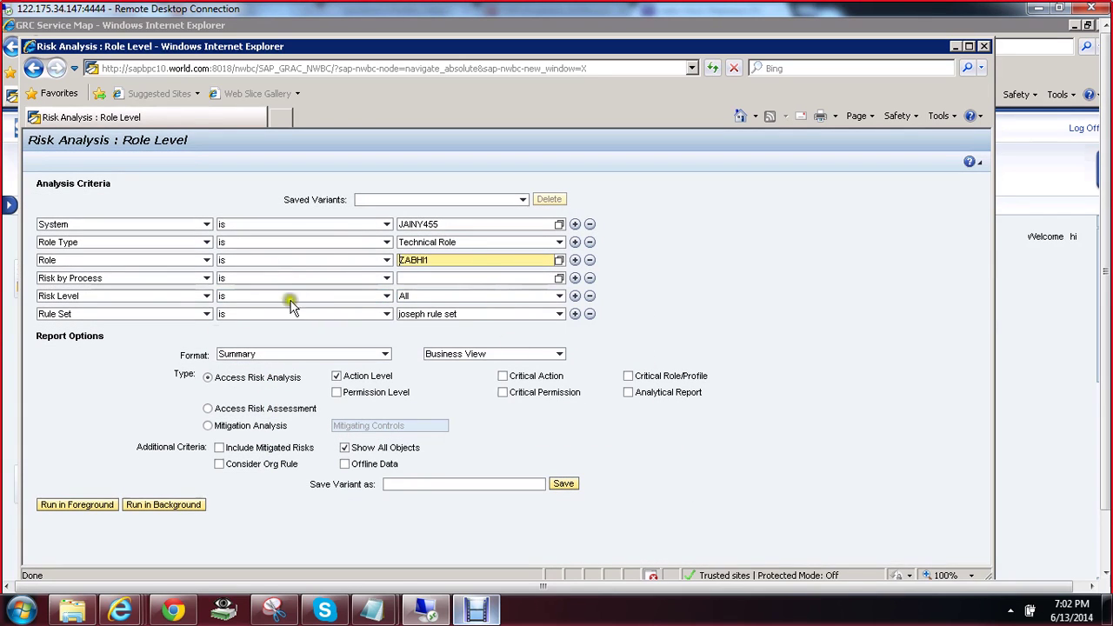
Step: Search business processes for test1, then test*, and set Risk by Process to TESTBP1
{"action": "left_click", "coordinate": [559, 278]}
{"action": "left_click", "coordinate": [397, 332]}
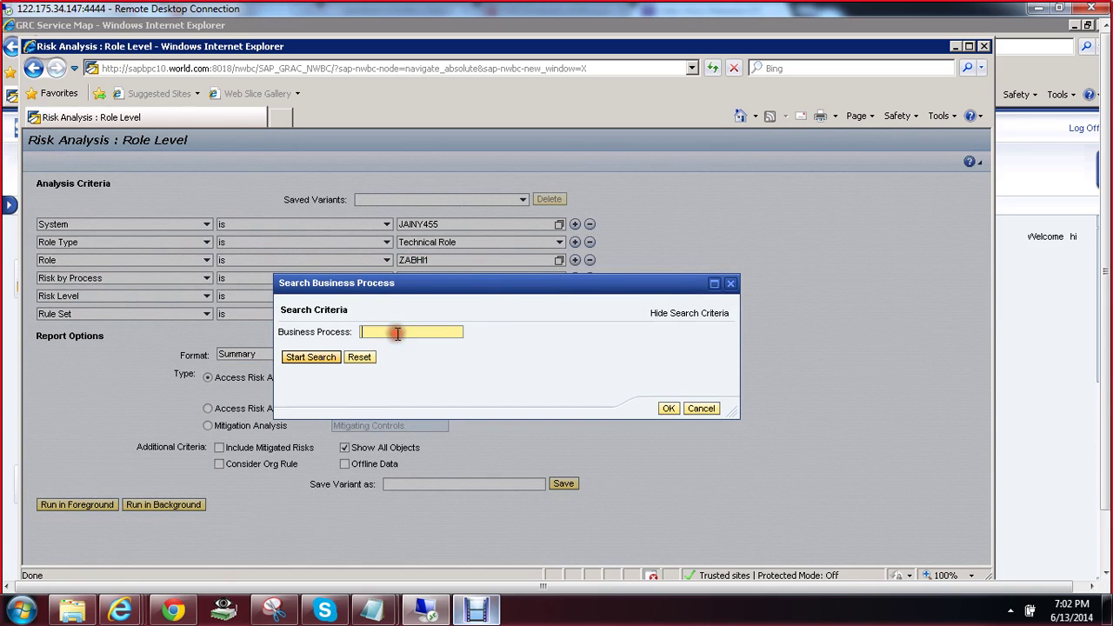
{"action": "type", "text": "test1*"}
{"action": "left_click", "coordinate": [300, 356]}
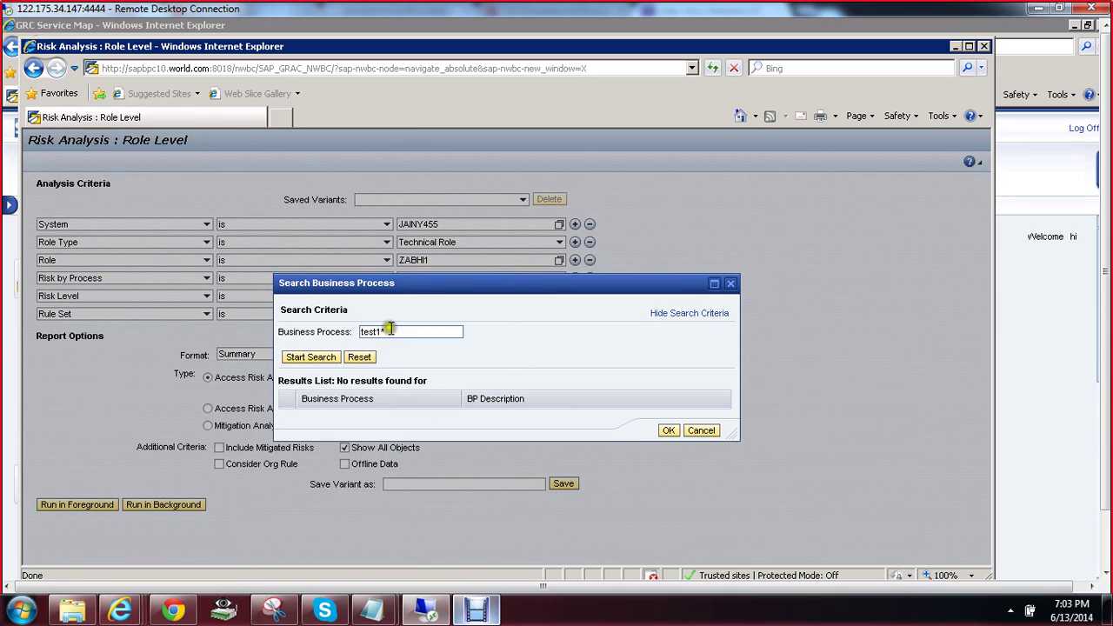
{"action": "left_click_drag", "start_coordinate": [392, 330], "coordinate": [354, 331]}
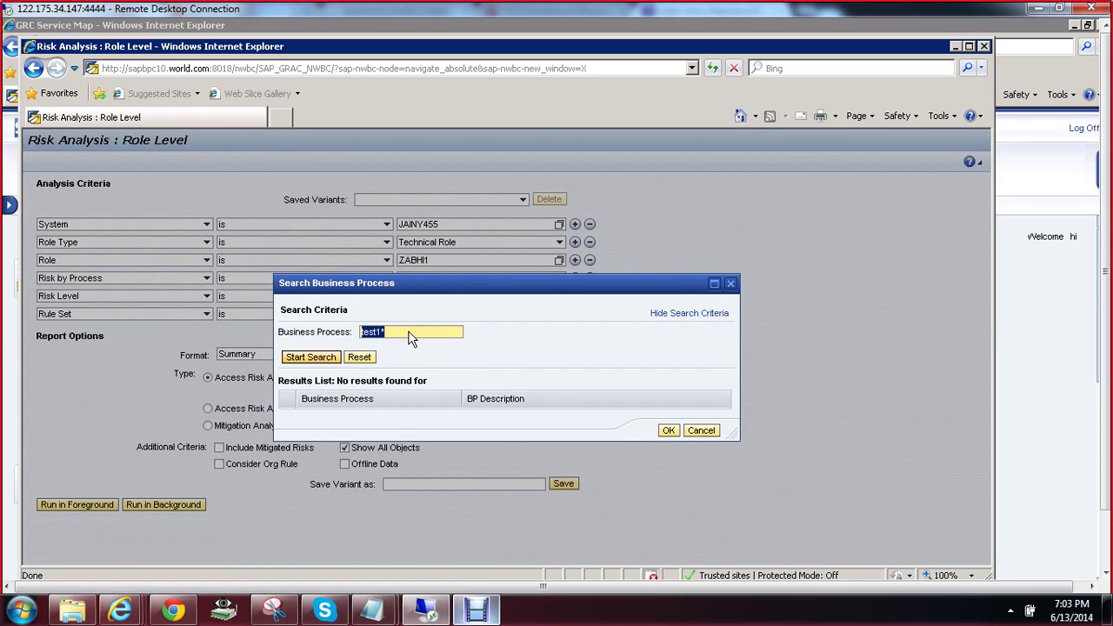
{"action": "type", "text": "test*"}
{"action": "key", "text": "Return"}
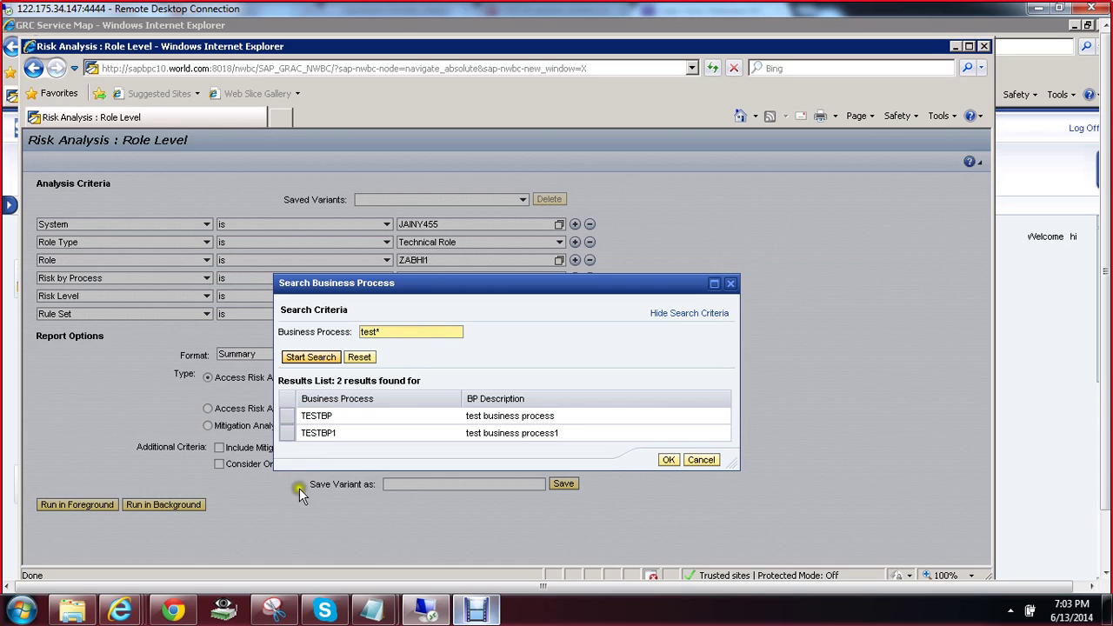
{"action": "left_click", "coordinate": [287, 433]}
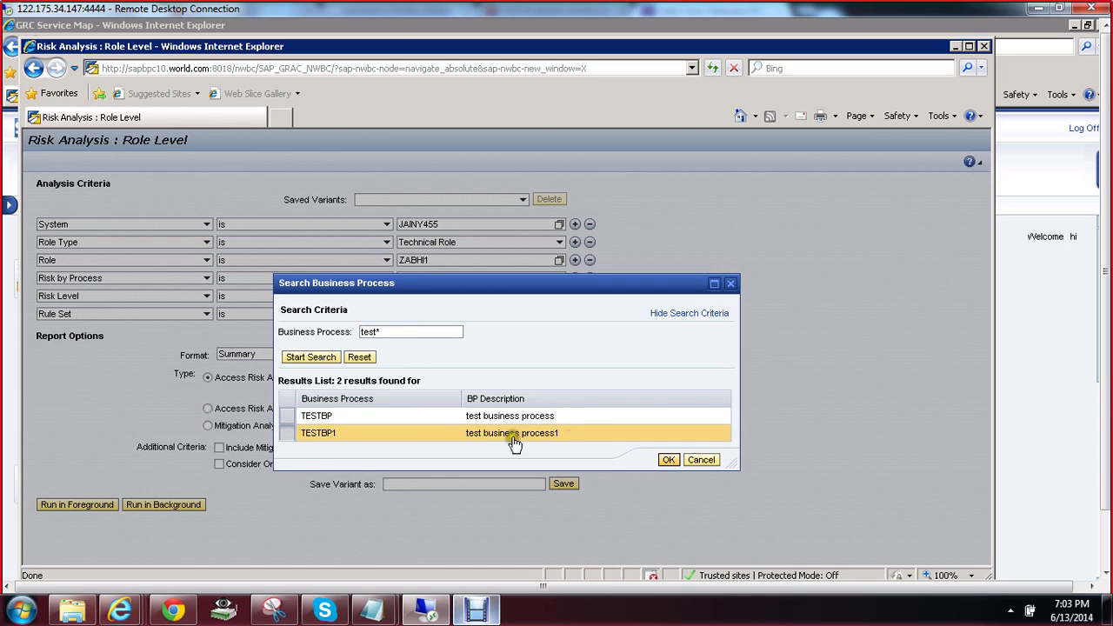
{"action": "left_click", "coordinate": [667, 459]}
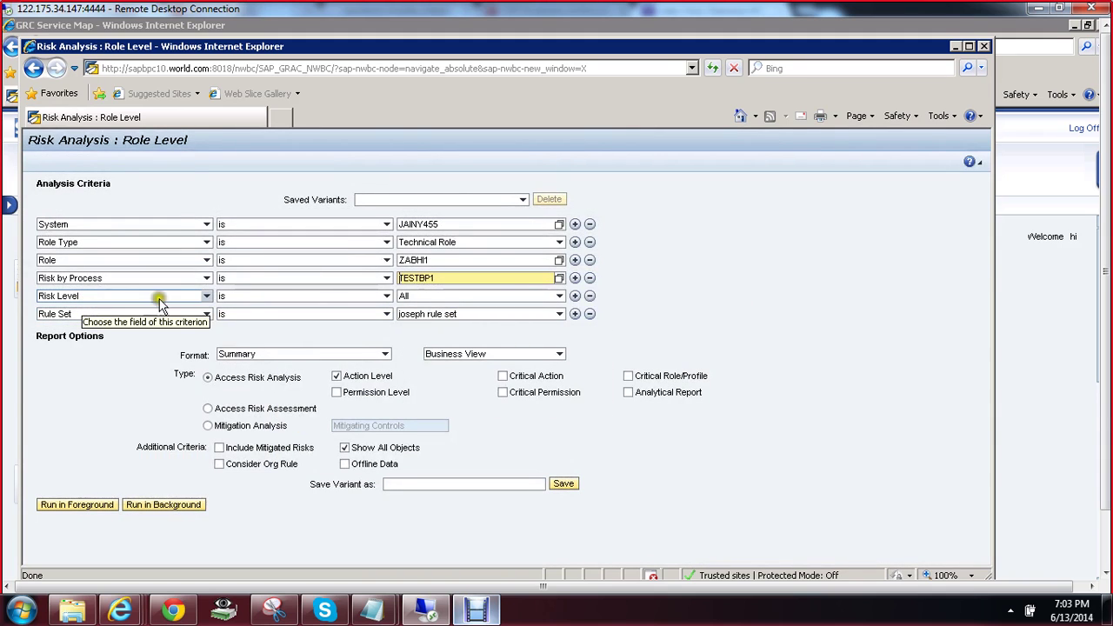
Step: Keep Risk Level at All and select the test ruelset 1 rule set
{"action": "left_click", "coordinate": [413, 296]}
{"action": "left_click", "coordinate": [407, 368]}
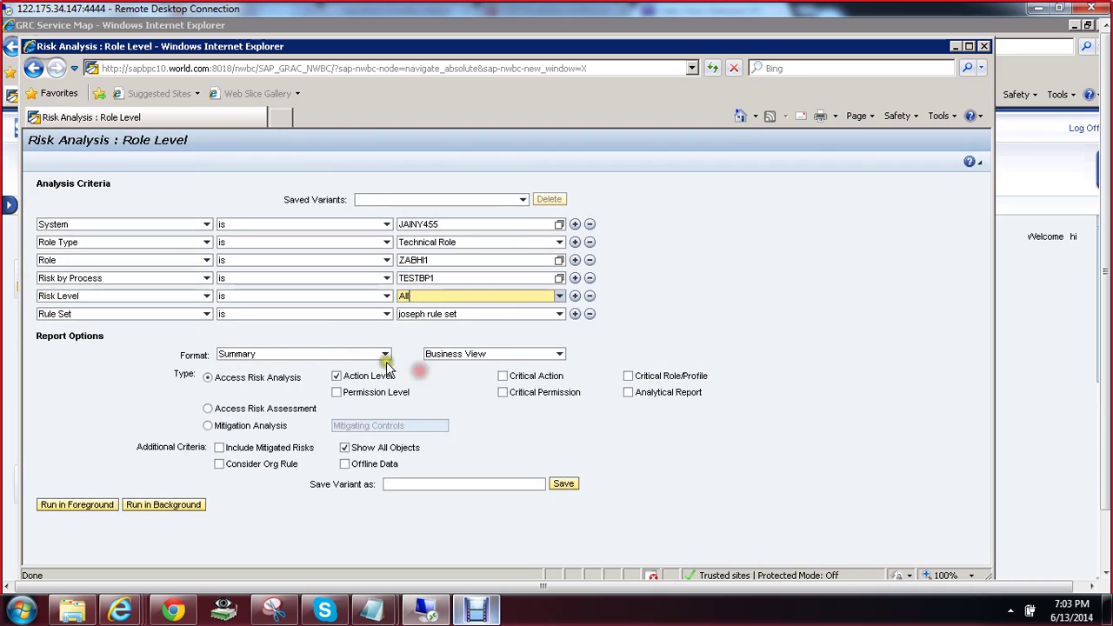
{"action": "left_click", "coordinate": [513, 313]}
{"action": "left_click_drag", "start_coordinate": [561, 361], "coordinate": [566, 452]}
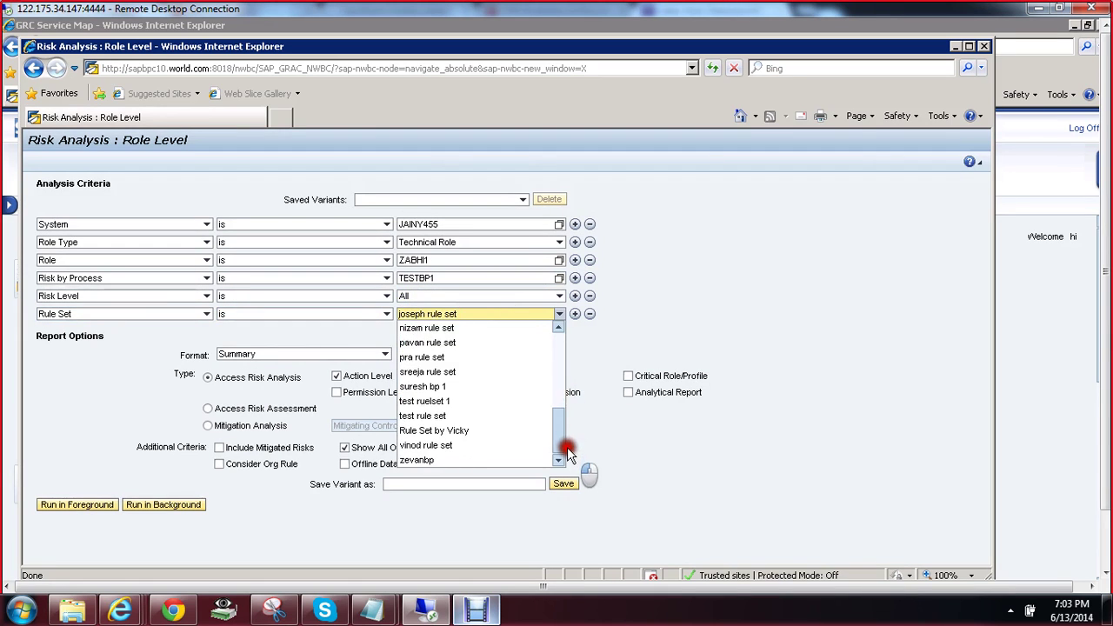
{"action": "left_click", "coordinate": [412, 401]}
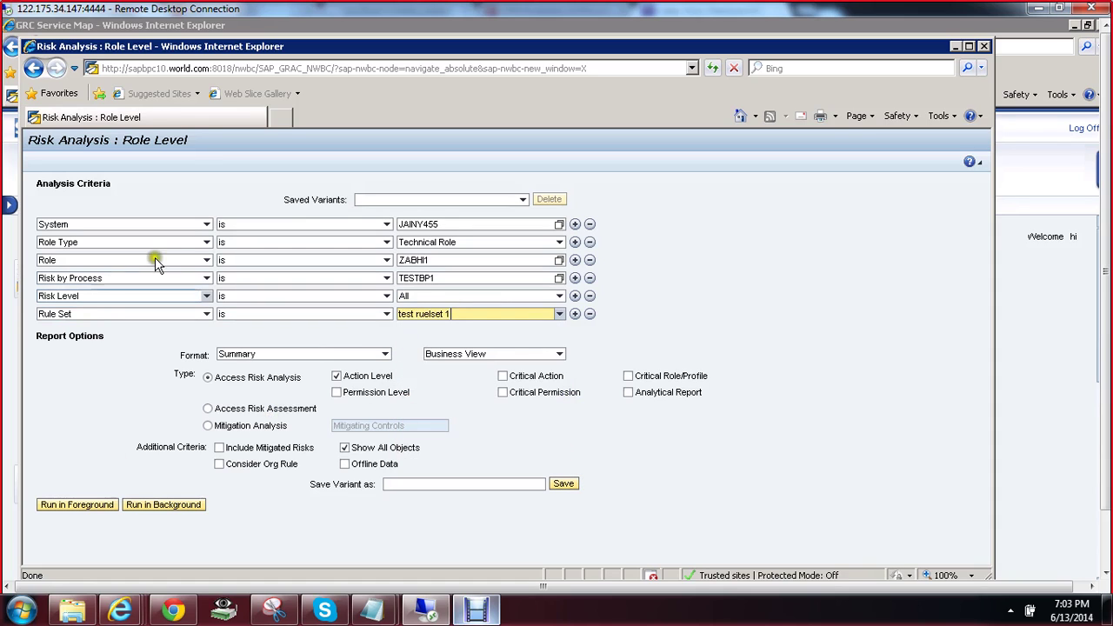
Step: Leave the rule set unchanged and run the role-level analysis in the foreground
{"action": "left_click", "coordinate": [460, 318]}
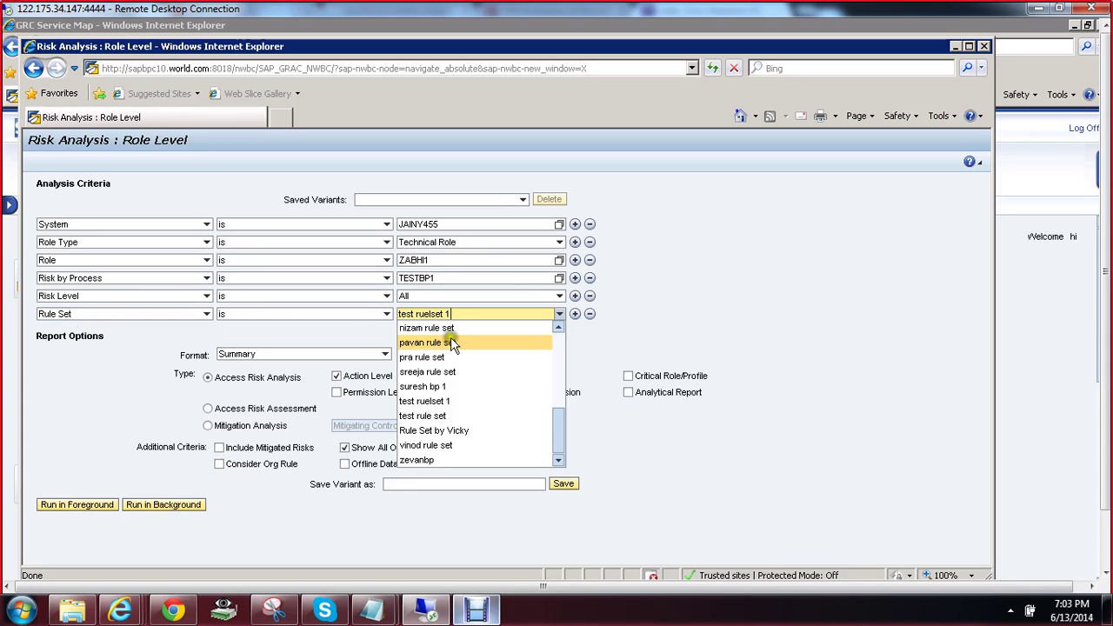
{"action": "left_click", "coordinate": [554, 348]}
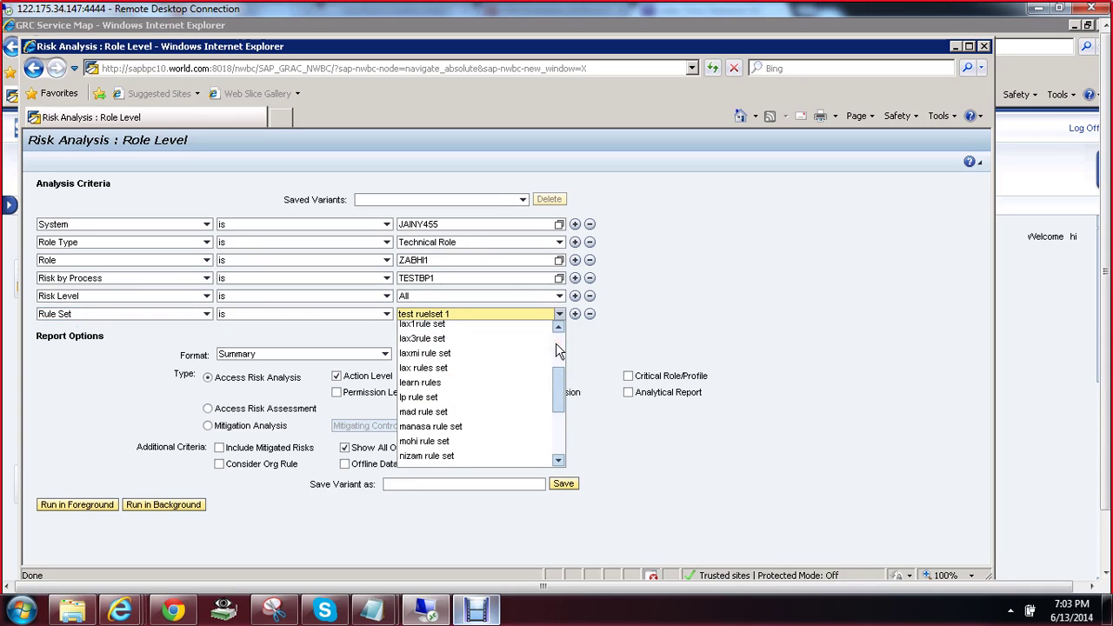
{"action": "left_click", "coordinate": [554, 348]}
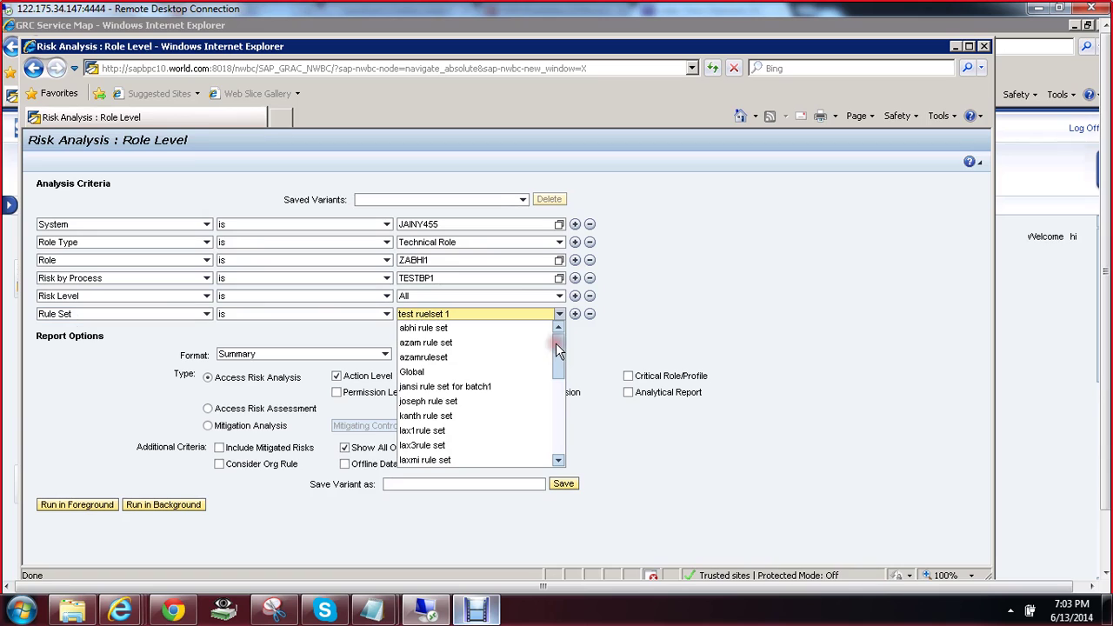
{"action": "left_click", "coordinate": [92, 362]}
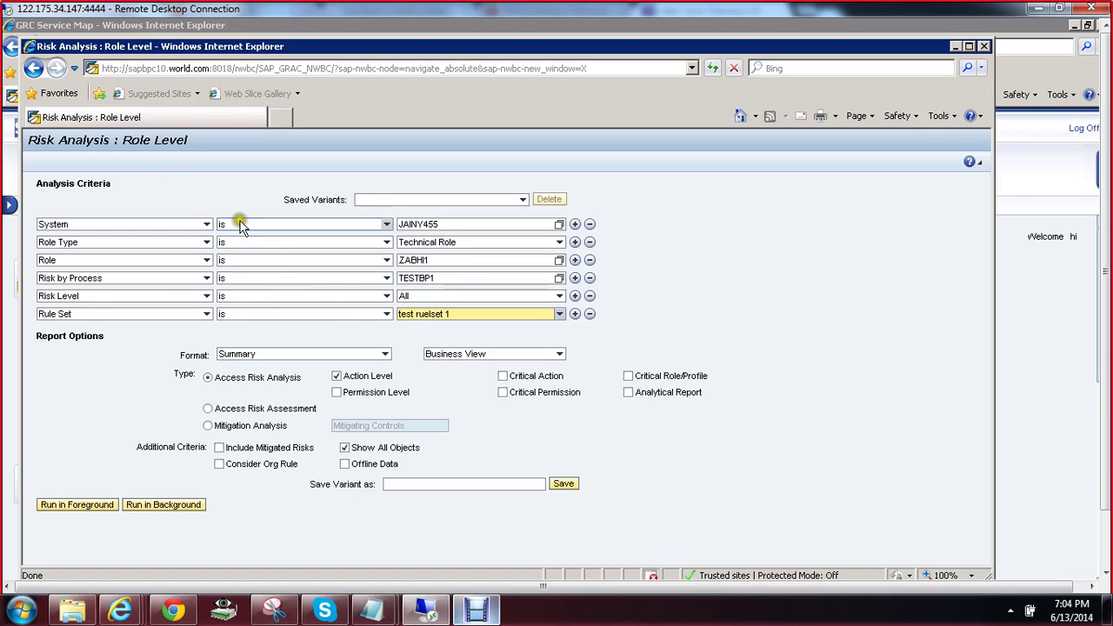
{"action": "left_click", "coordinate": [126, 382]}
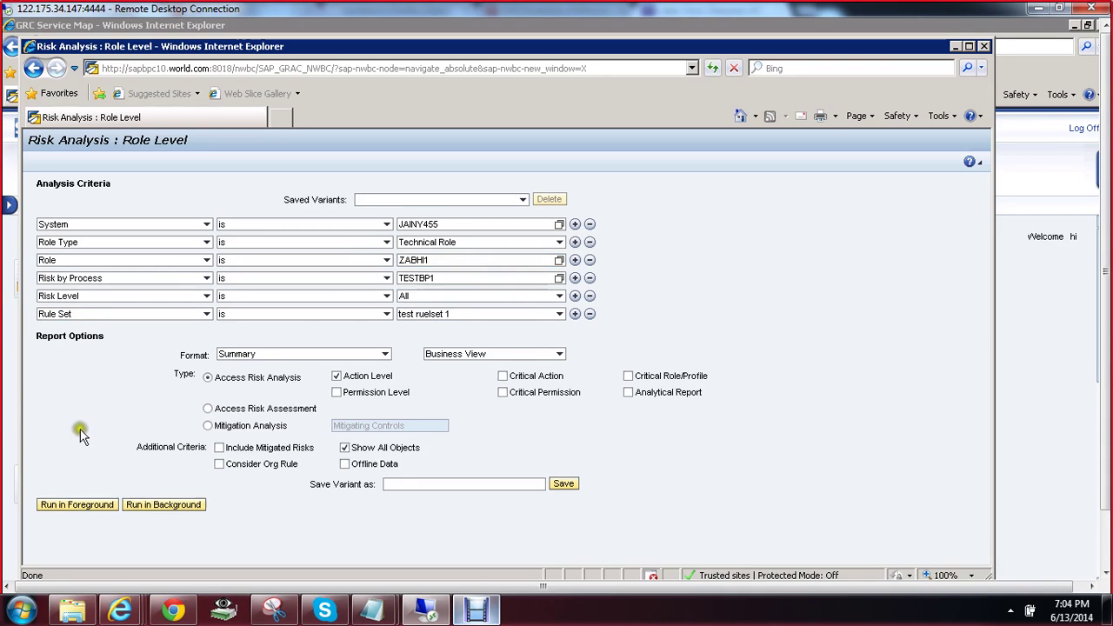
{"action": "left_click", "coordinate": [67, 509]}
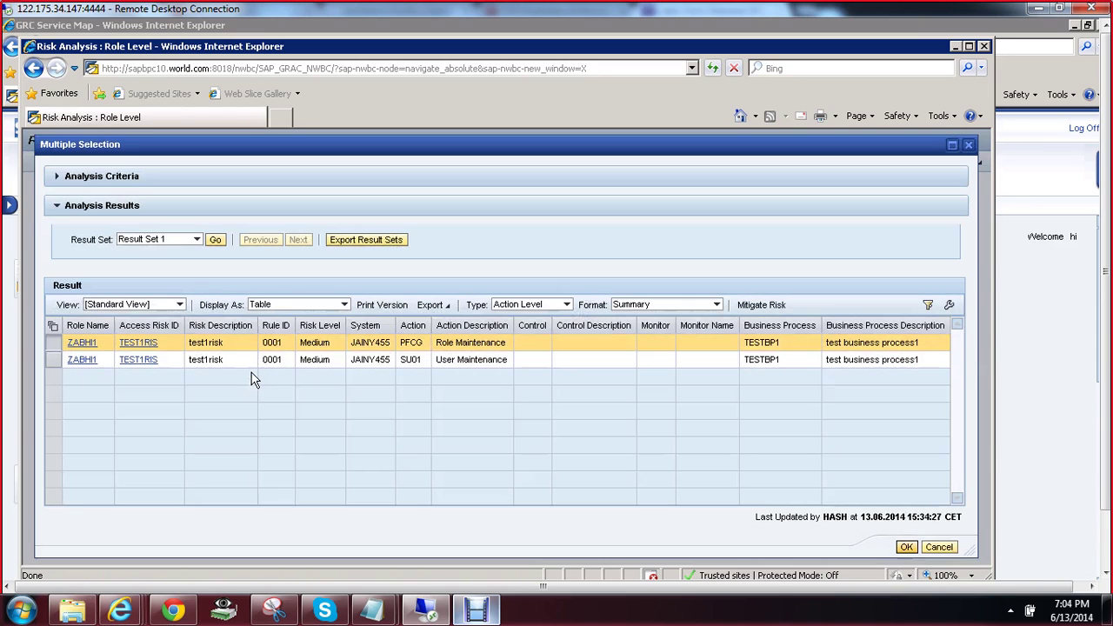
Step: Review the two medium-risk PFCG and SU01 results for ZABHI1, then close the results window
{"action": "left_click", "coordinate": [71, 365]}
{"action": "left_click_drag", "start_coordinate": [445, 120], "coordinate": [447, 120]}
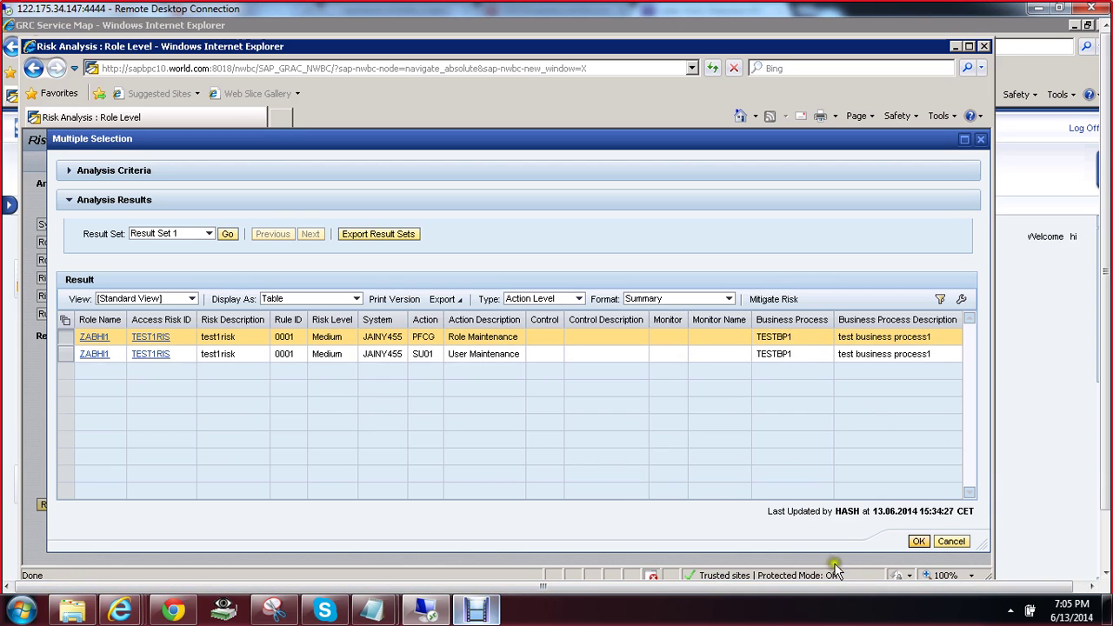
{"action": "left_click", "coordinate": [915, 542]}
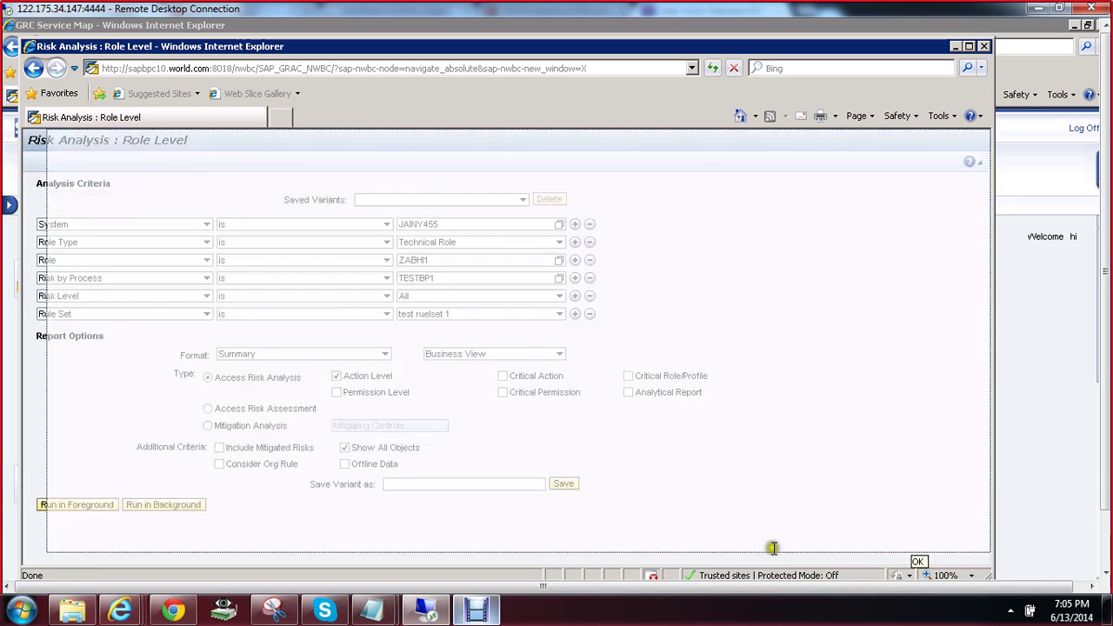